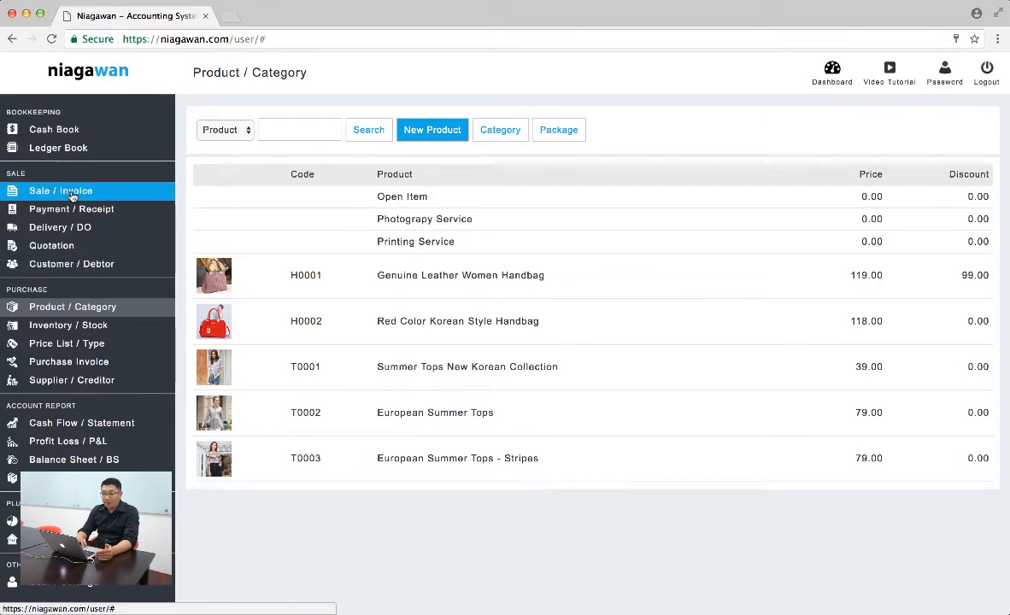
# Create a new sale invoice and add one Red Color Korean Style Handbag and one European Summer Tops (T0002)
pyautogui.click(72, 196)
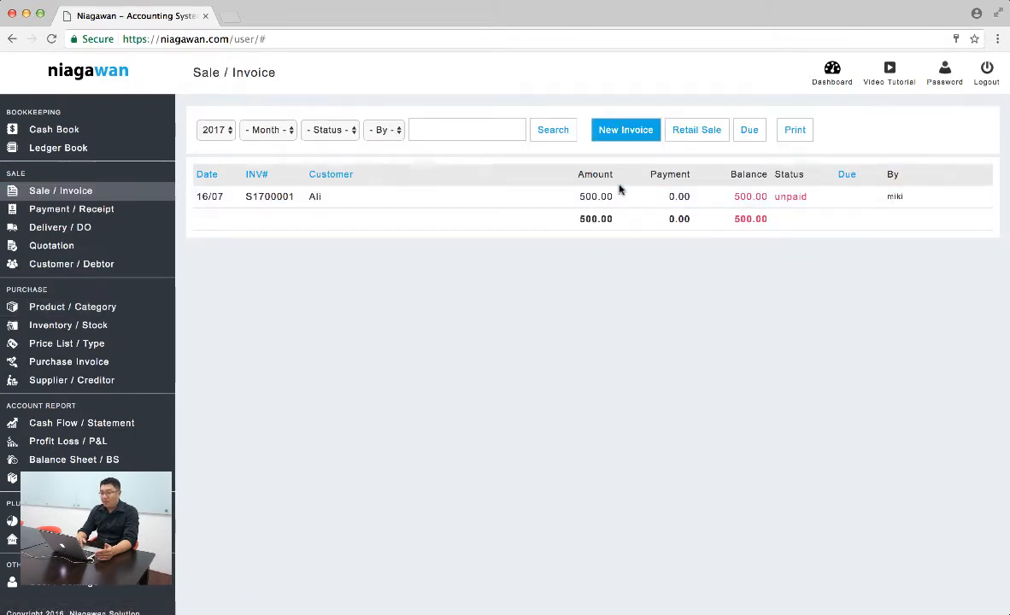
pyautogui.click(618, 134)
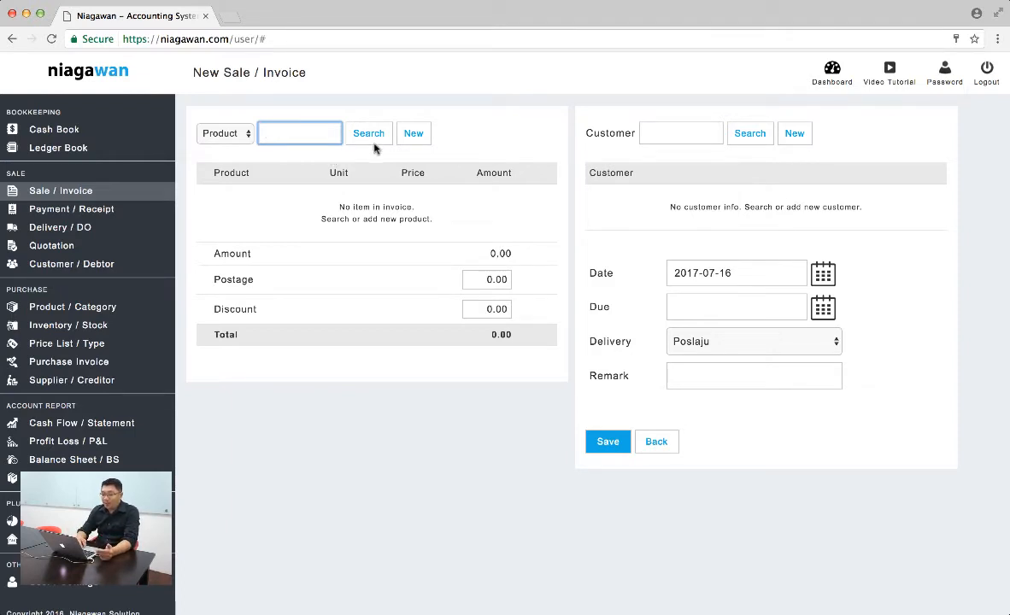
pyautogui.click(347, 134)
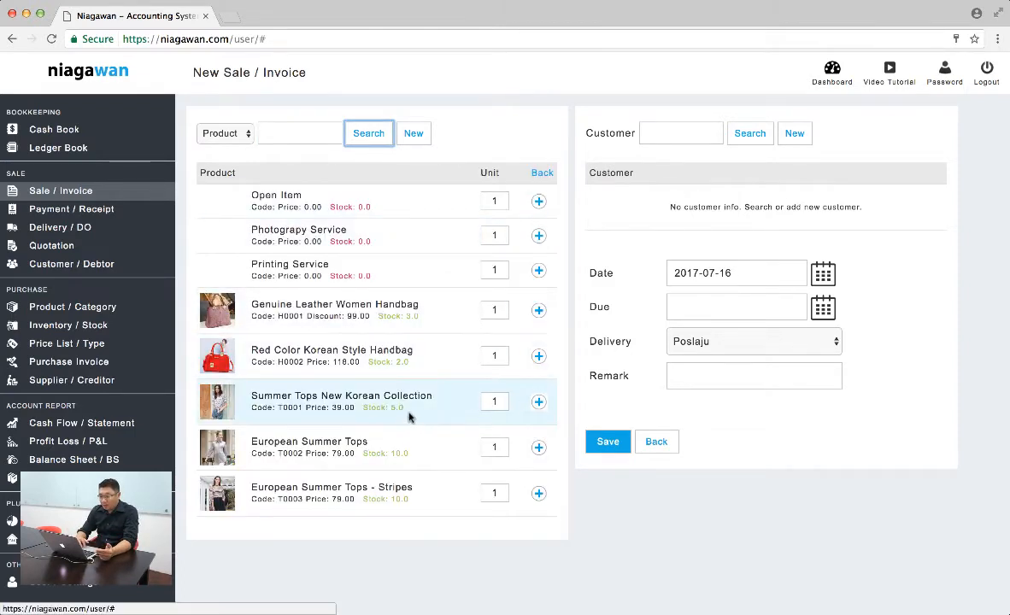
pyautogui.click(538, 357)
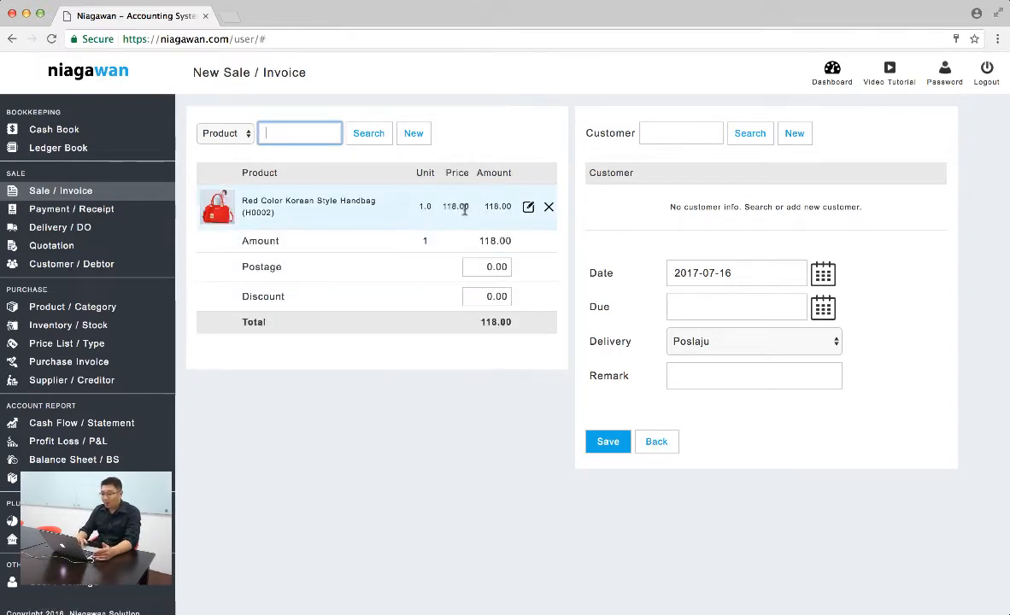
pyautogui.click(358, 136)
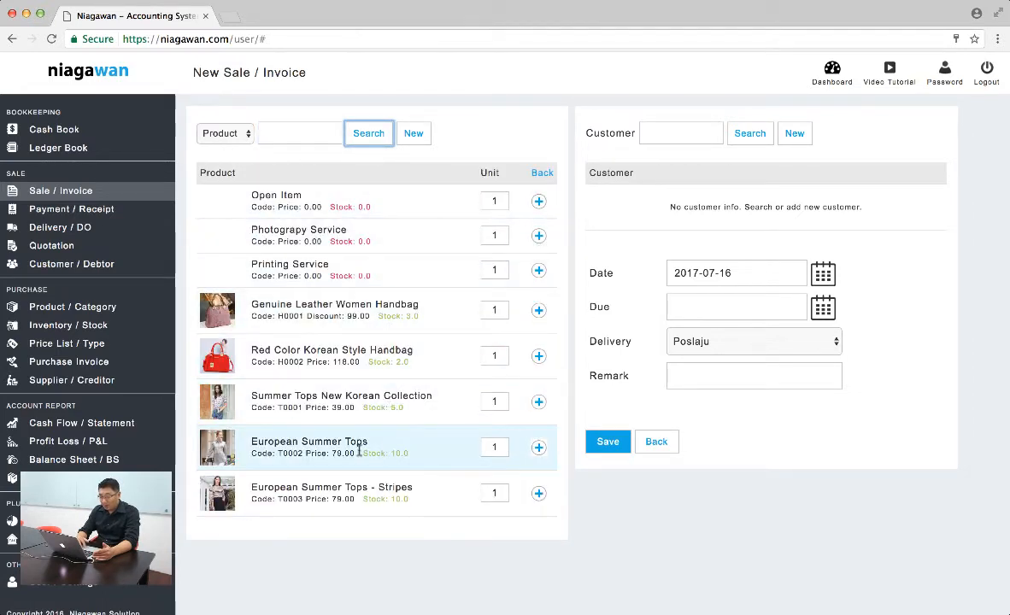
pyautogui.click(538, 447)
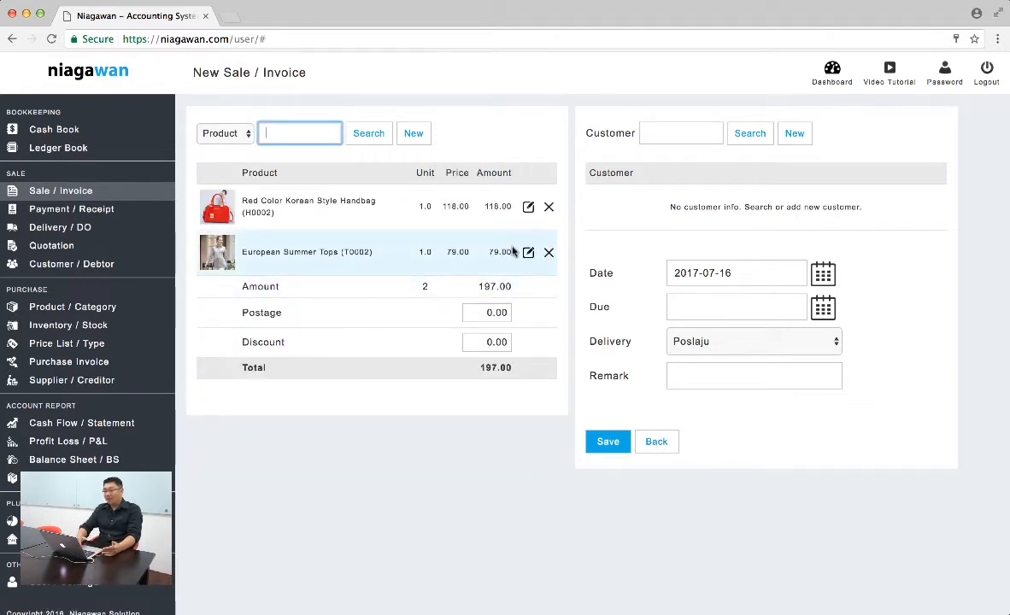
# Set the invoice's postage to 10 and its discount to 7
pyautogui.click(503, 313)
pyautogui.write('10')
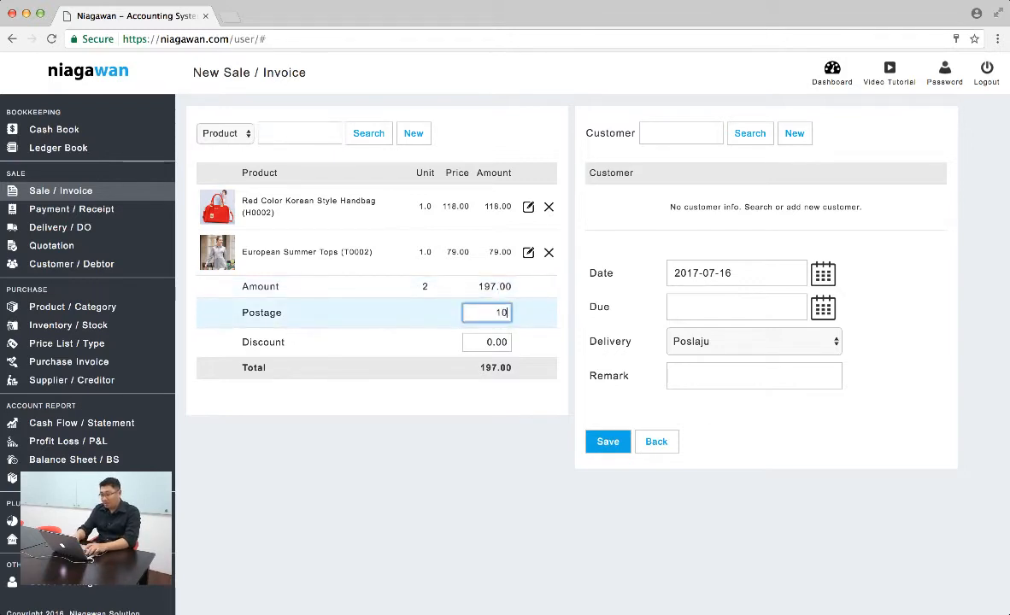
pyautogui.click(547, 308)
pyautogui.click(503, 343)
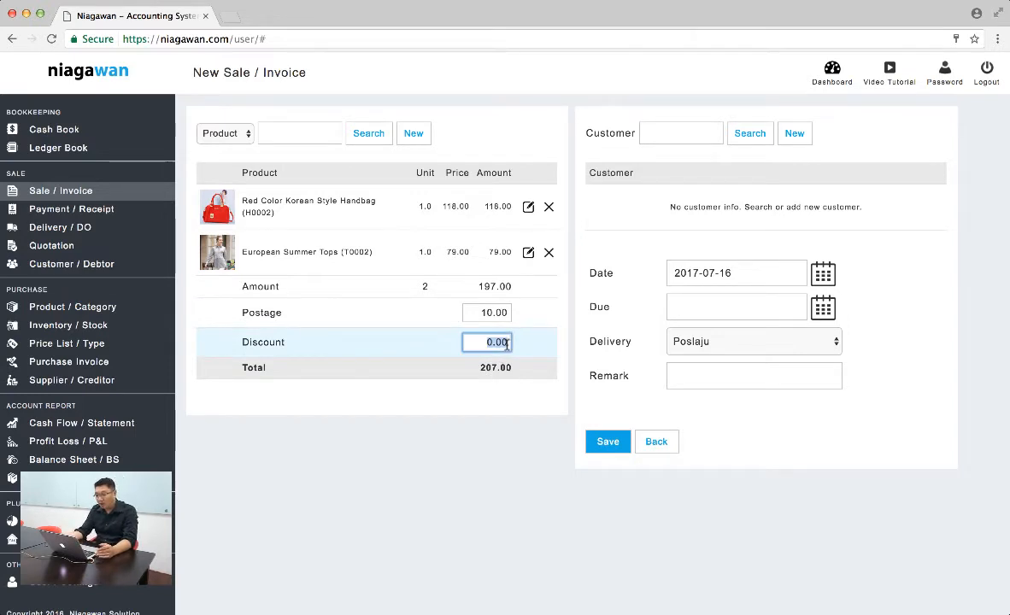
pyautogui.write('7')
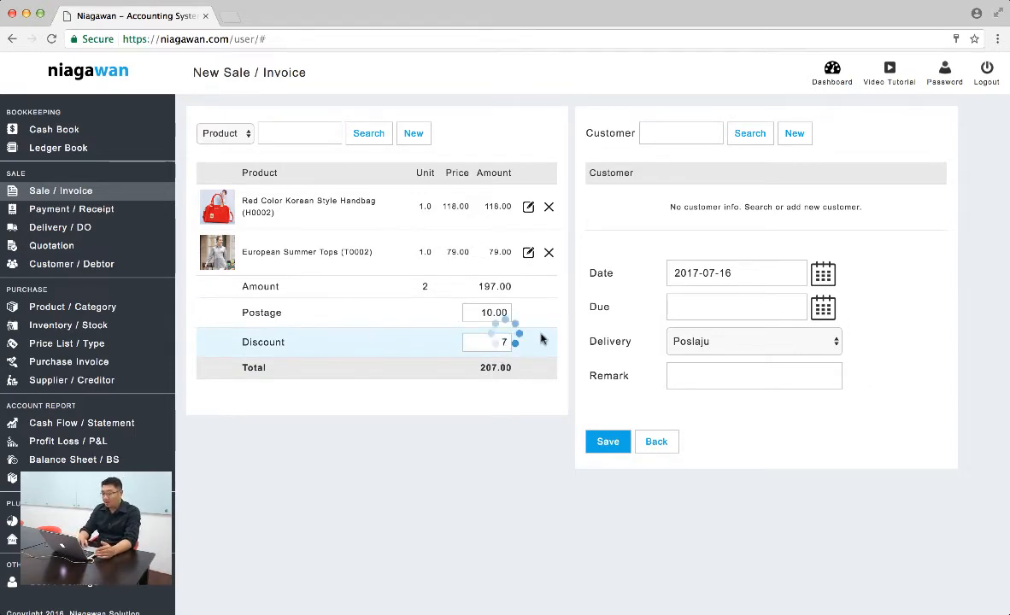
pyautogui.click(505, 362)
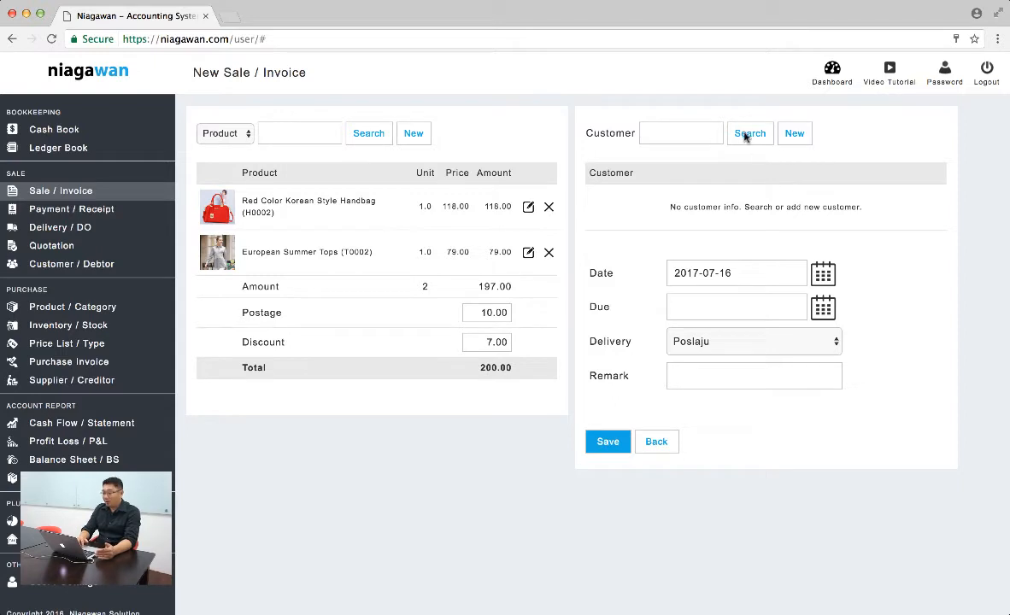
# Add a new customer to the invoice and enter the customer's full name, phone number and e-mail address
pyautogui.click(794, 135)
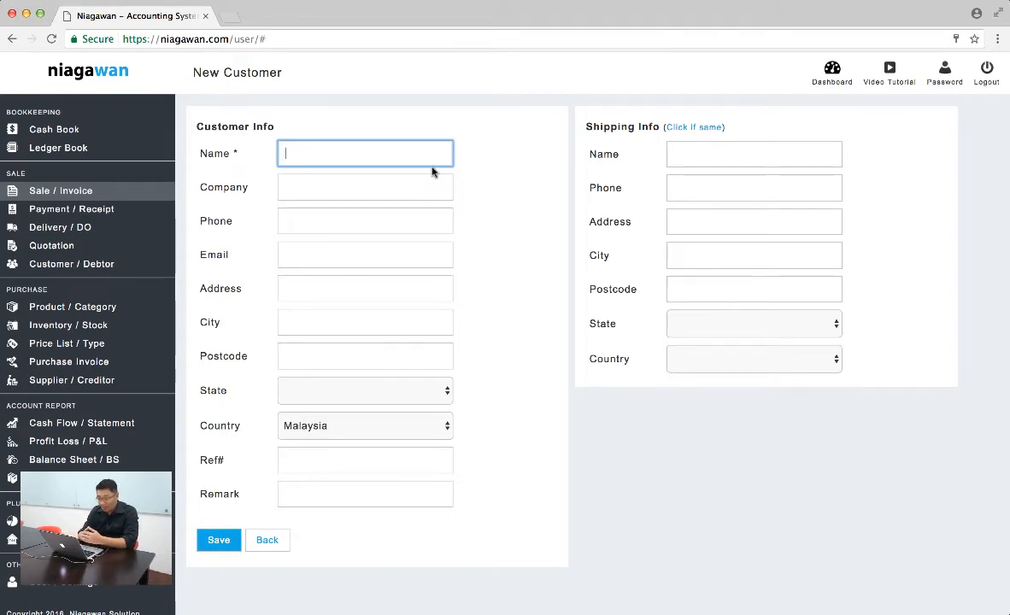
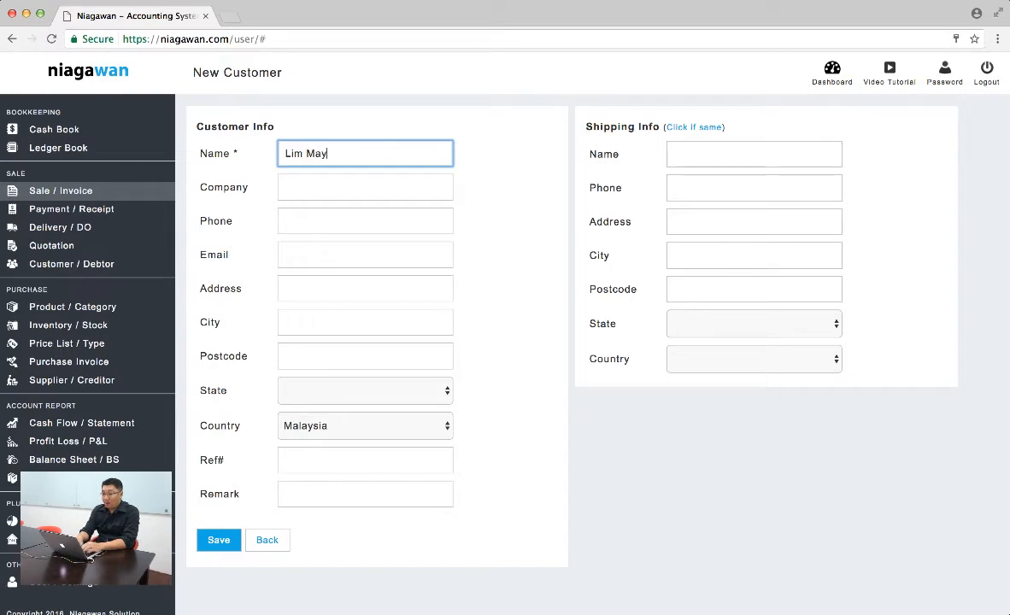
pyautogui.press('Tab')
pyautogui.press('Tab')
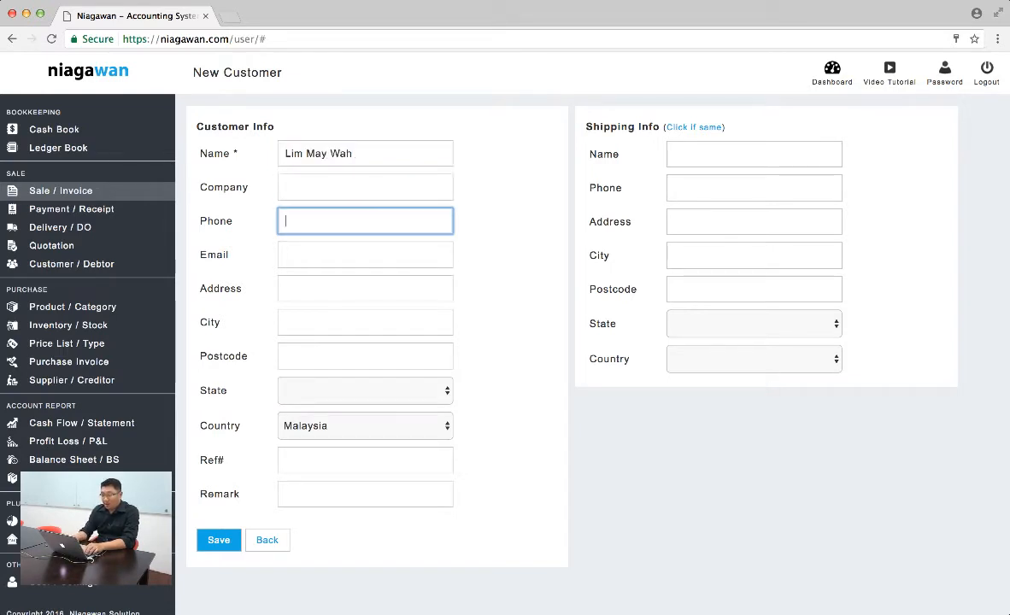
pyautogui.write('012345678')
pyautogui.press('Tab')
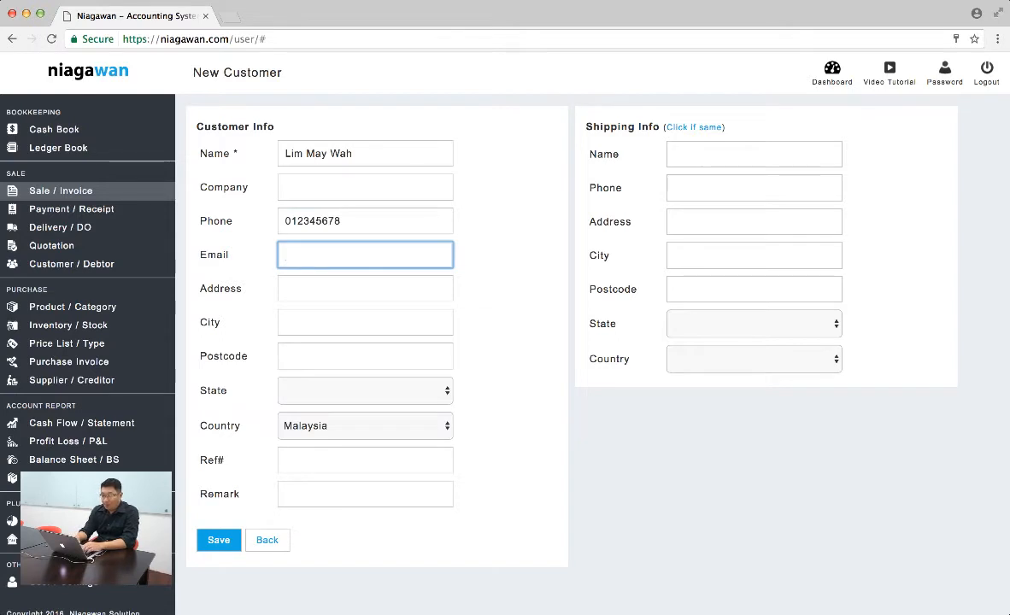
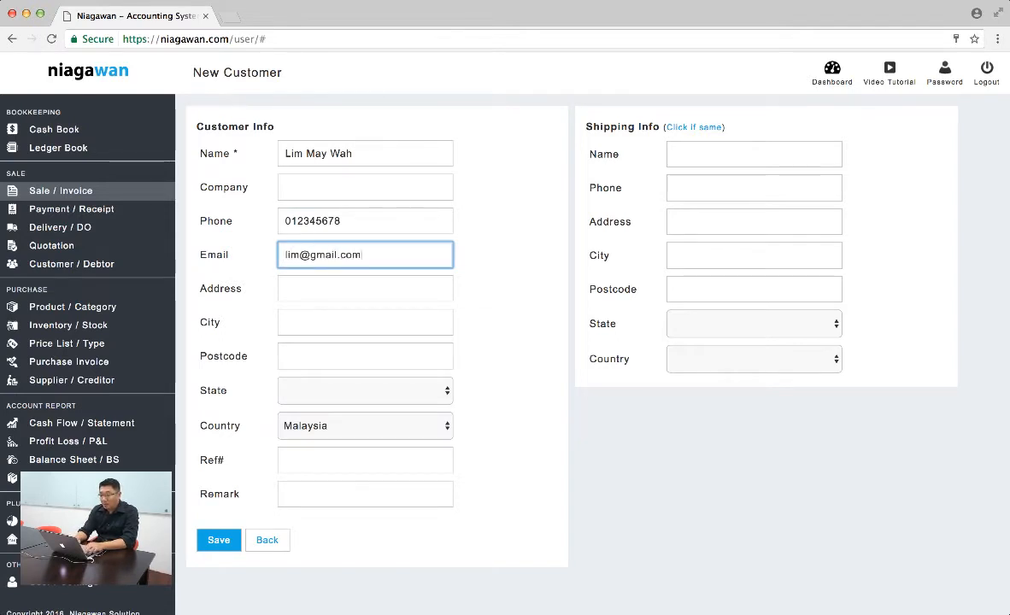
# Fill in the new customer's street address, city, postcode and state
pyautogui.press('Tab')
pyautogui.write('12345')
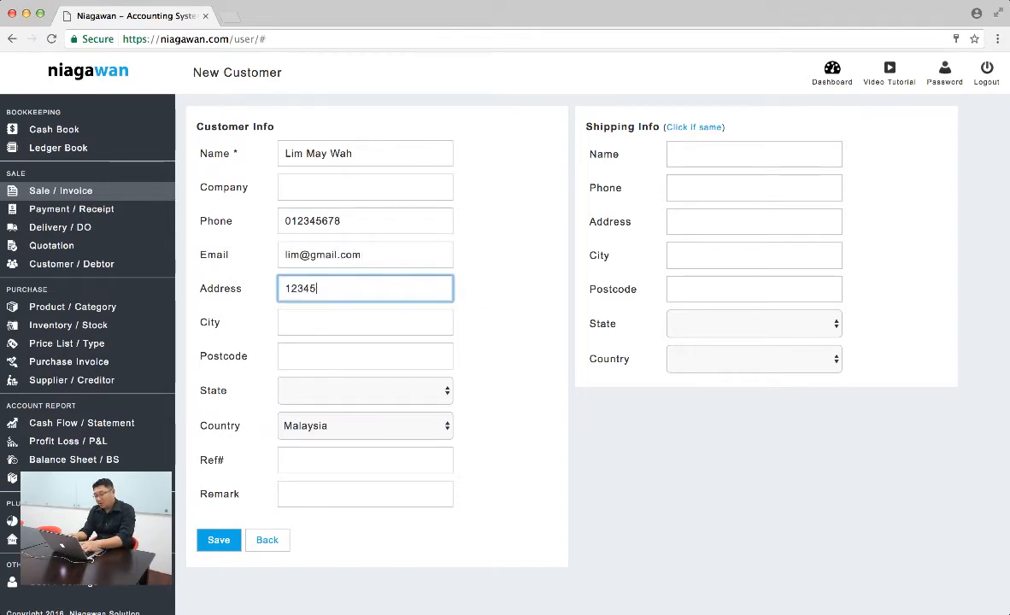
pyautogui.write(', Jalan A')
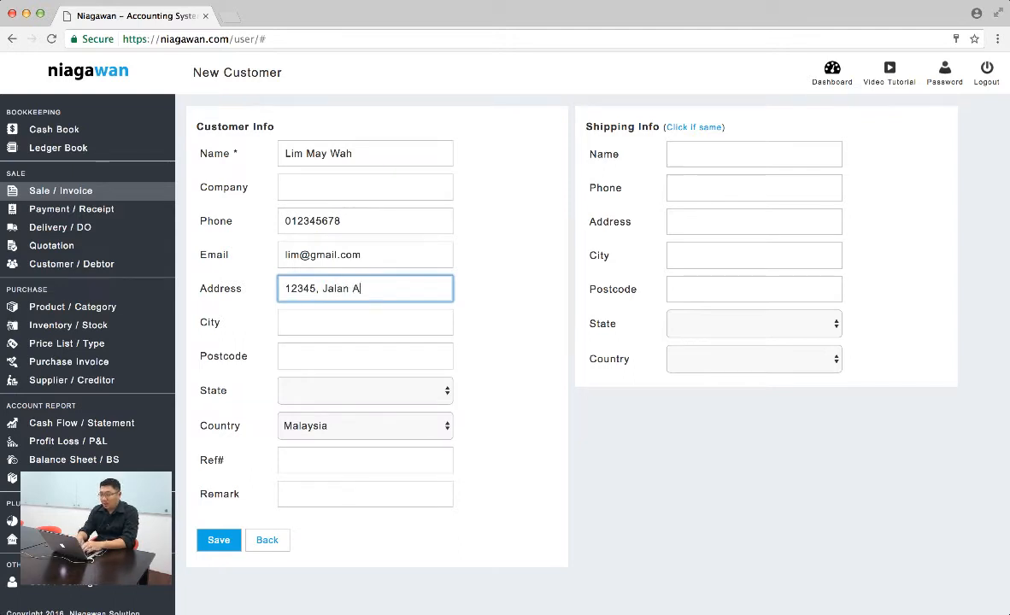
pyautogui.write('BC')
pyautogui.press('Tab')
pyautogui.write('Ge')
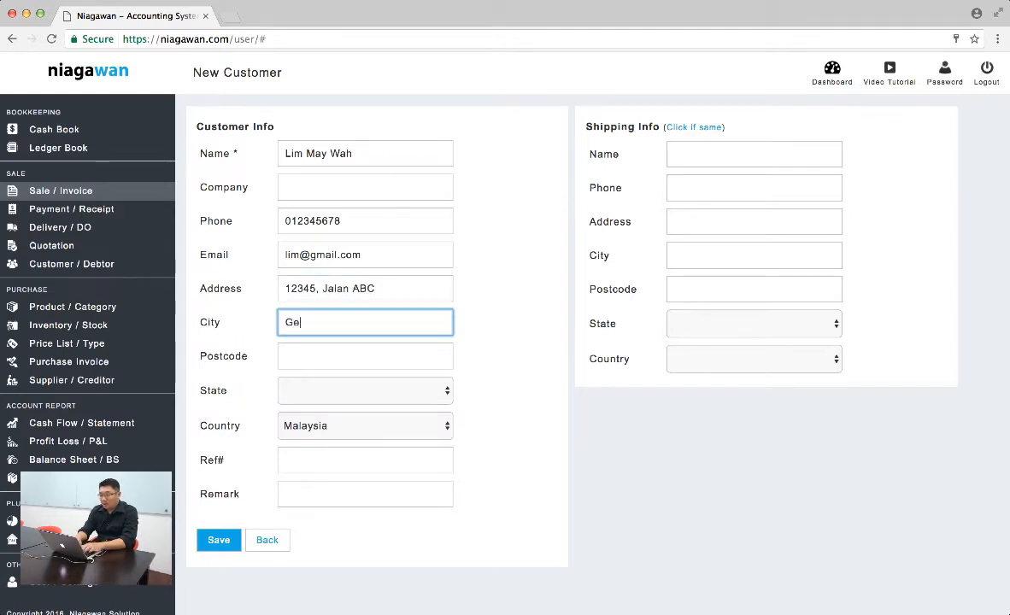
pyautogui.write('orgetown')
pyautogui.press('Tab')
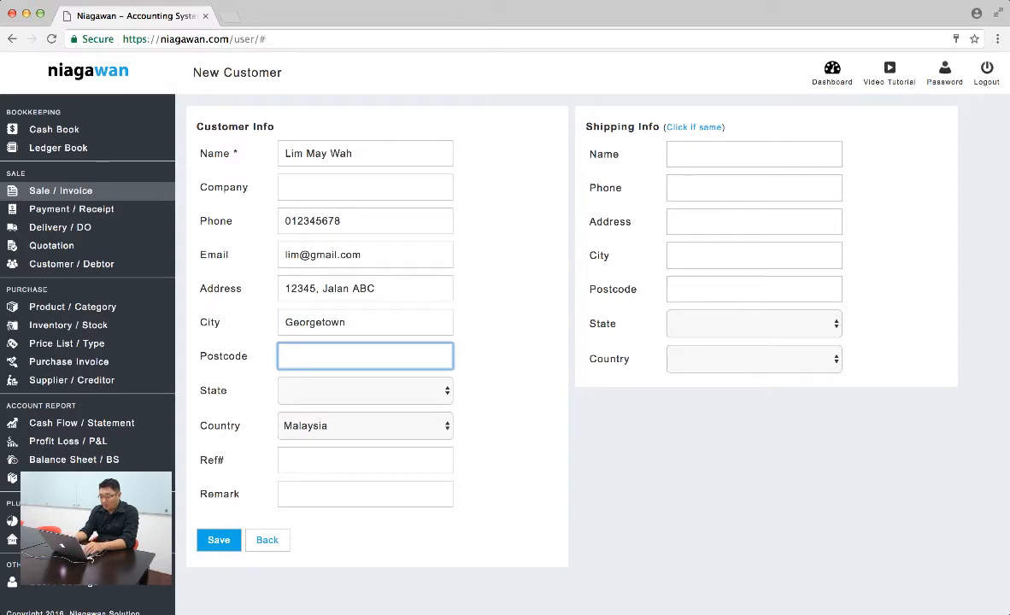
pyautogui.write('11900')
pyautogui.press('Tab')
pyautogui.write('pe')
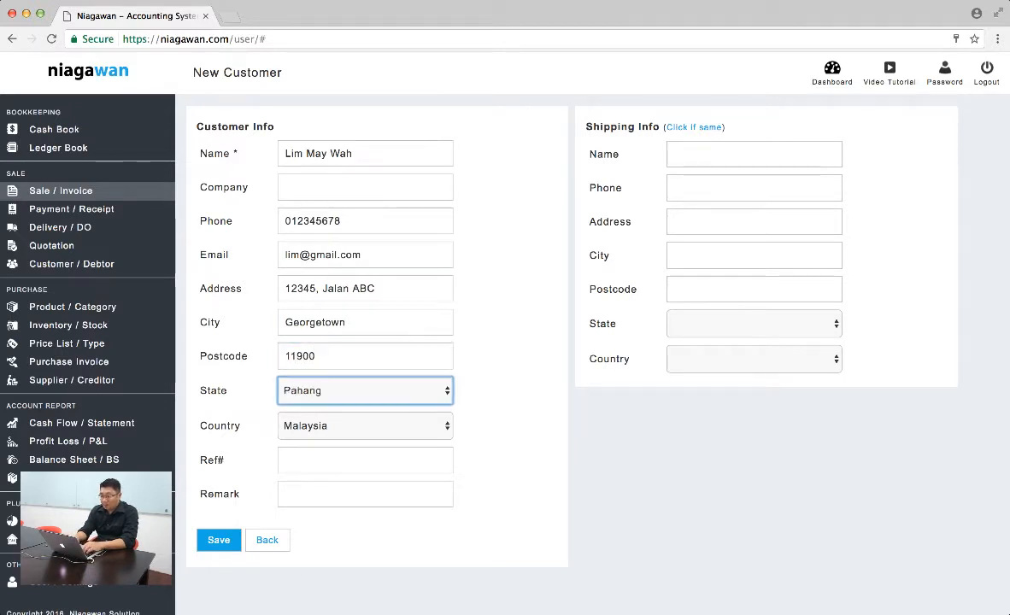
pyautogui.write('p')
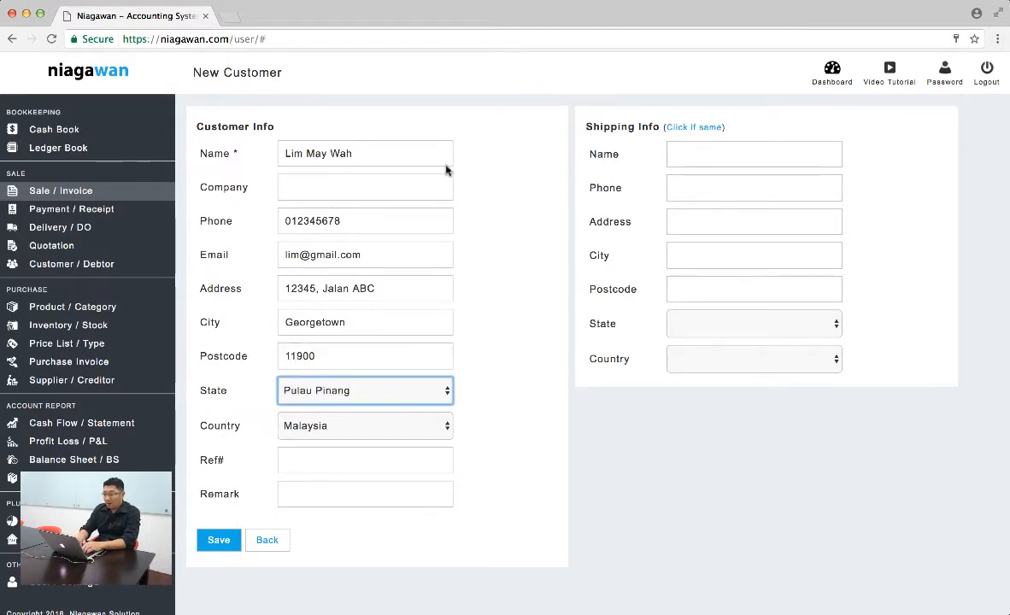
# Copy the customer info into the shipping info and save the new customer
pyautogui.click(703, 131)
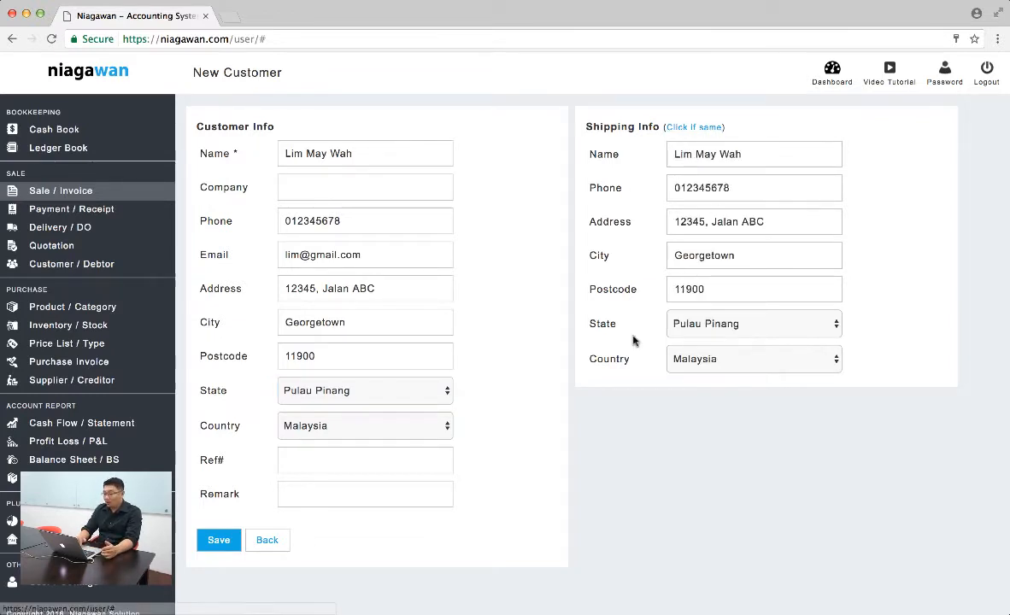
pyautogui.click(219, 540)
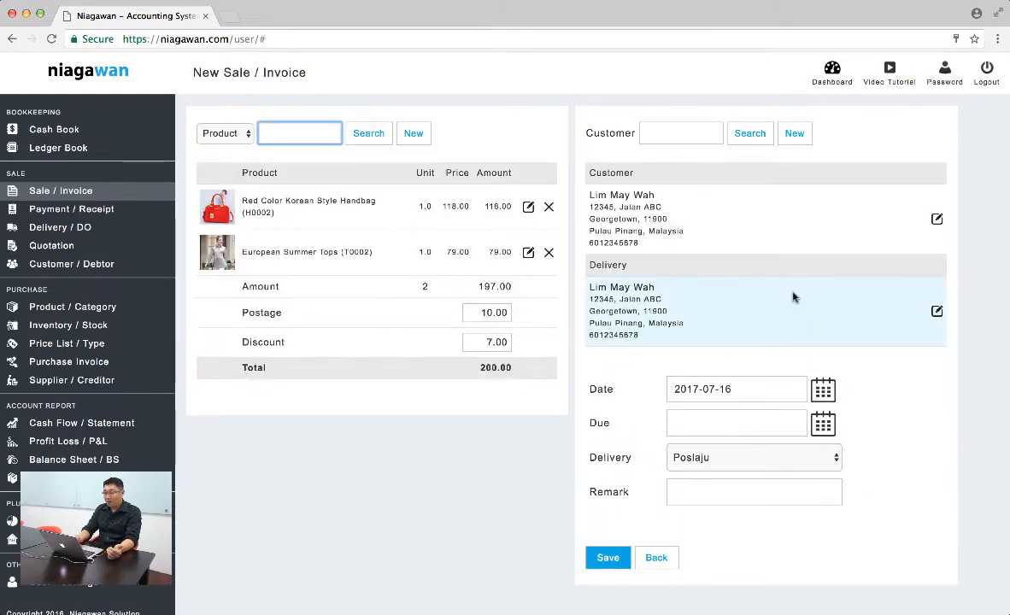
# Check the delivery options, keep Poslaju as the delivery method and save the invoice
pyautogui.scroll(-1, 940, 457)
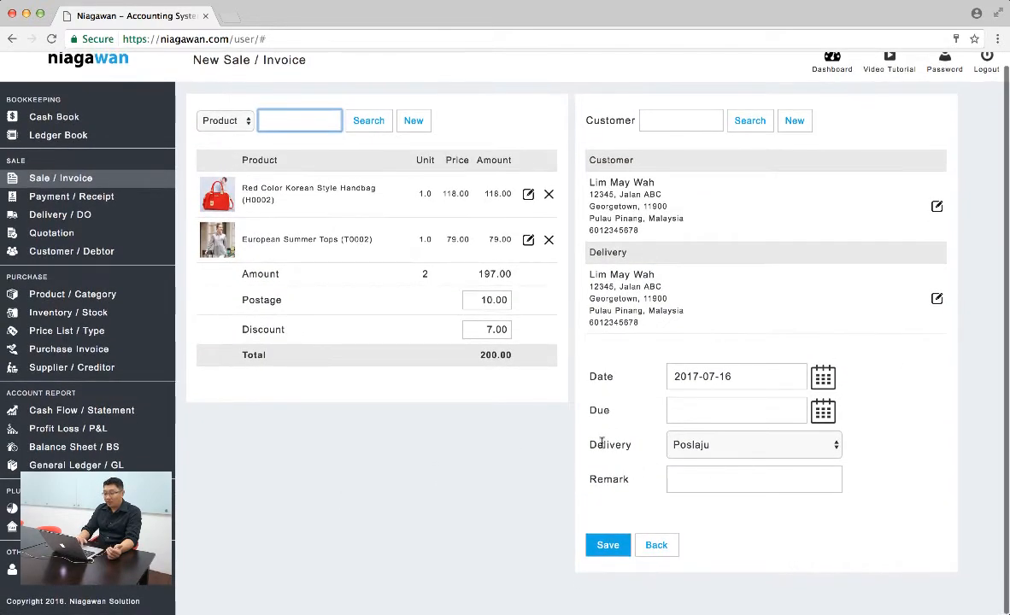
pyautogui.click(716, 445)
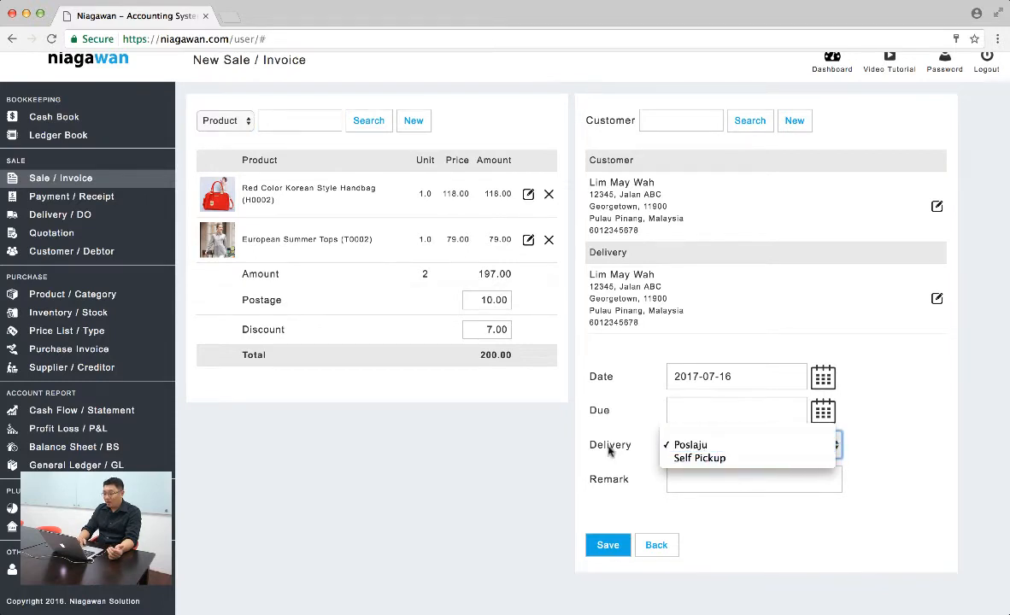
pyautogui.click(564, 417)
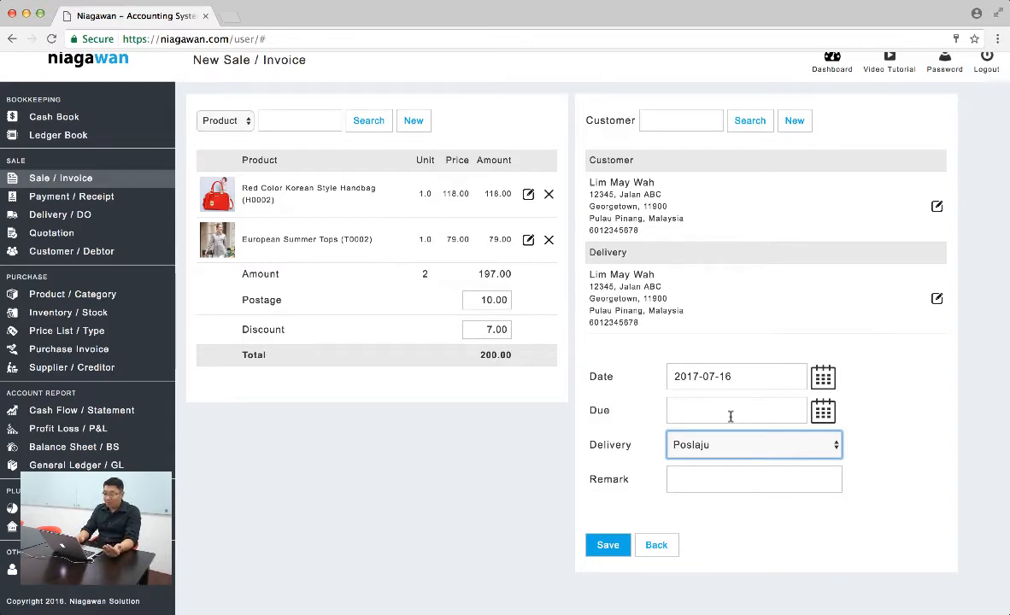
pyautogui.click(606, 545)
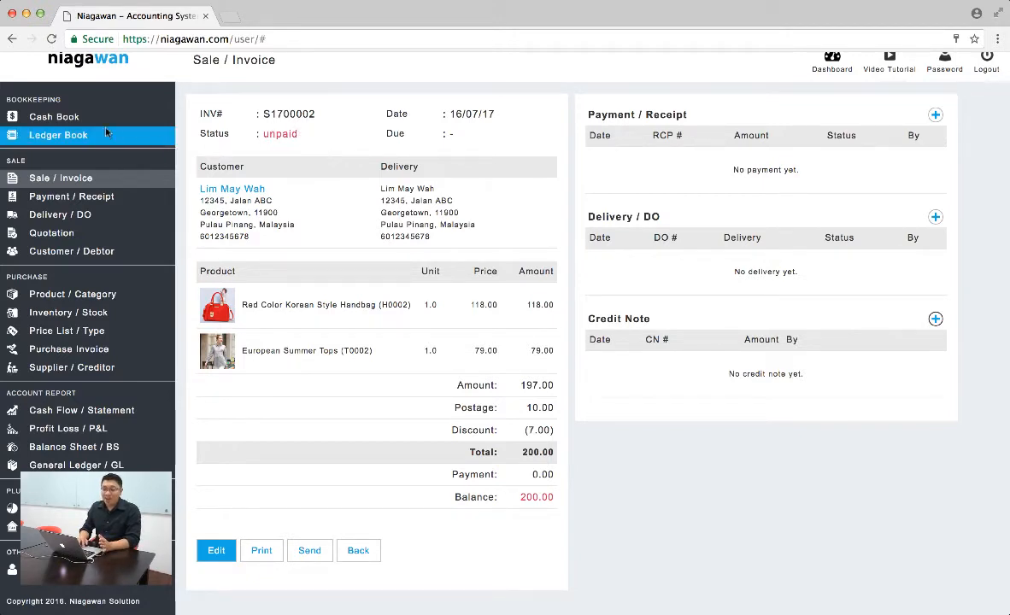
# Review the cash book entries and reopen the newest unpaid invoice from the sales list
pyautogui.click(71, 115)
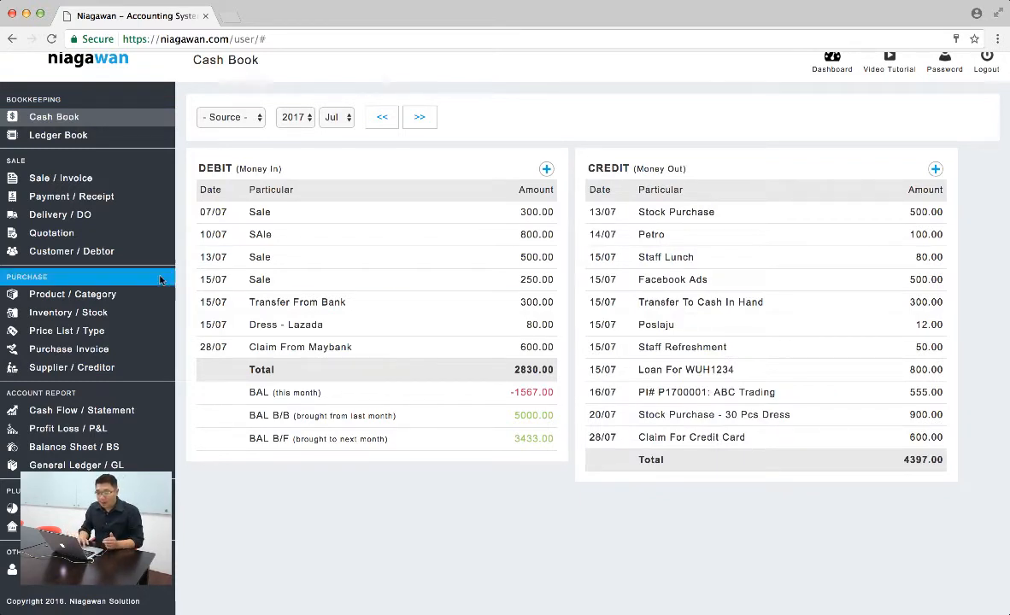
pyautogui.click(60, 178)
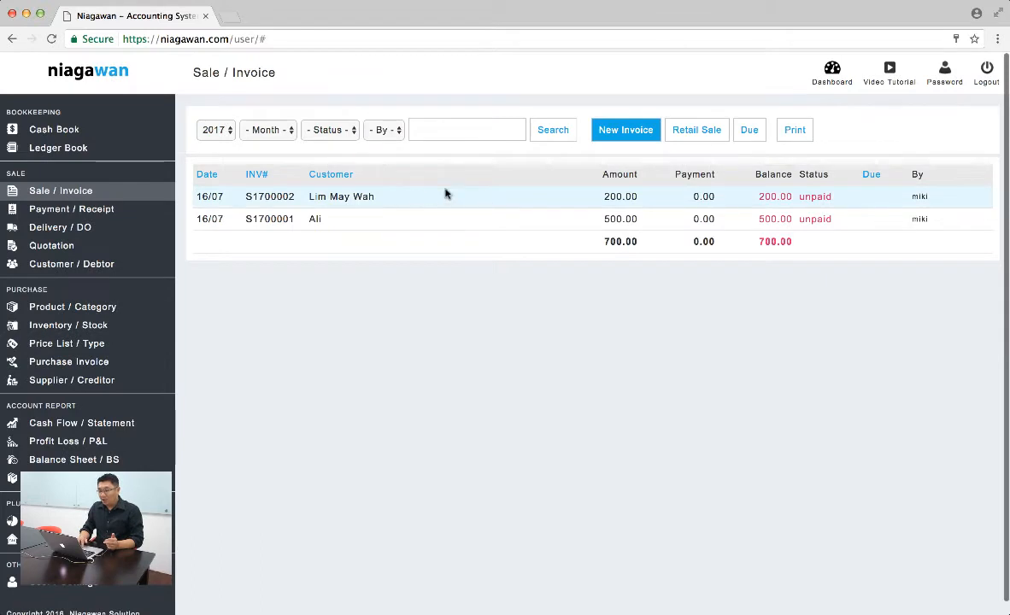
pyautogui.click(596, 203)
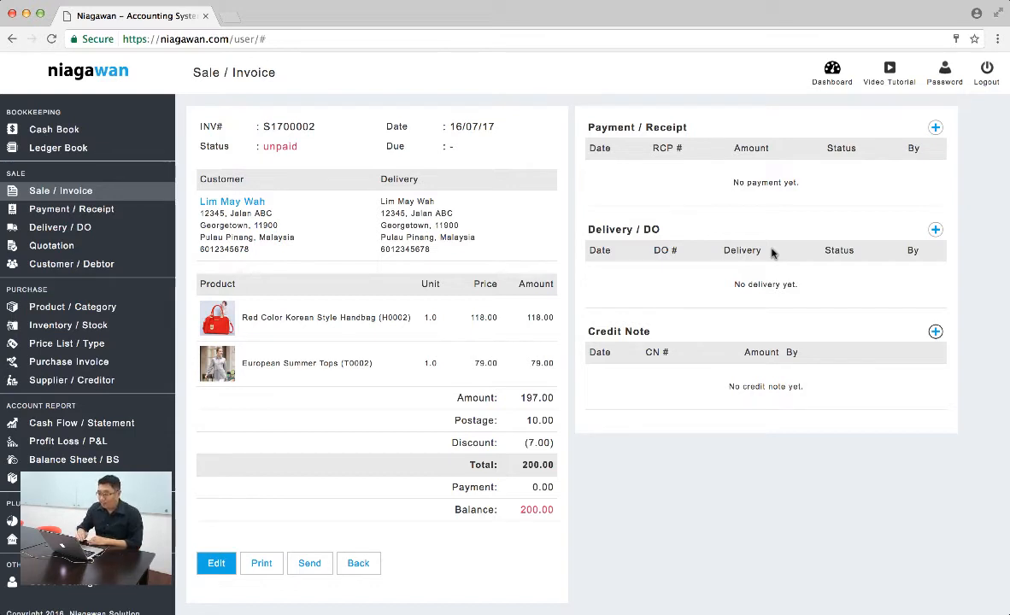
# Record a Maybank payment of 200 against the unpaid invoice with the status approve and save it
pyautogui.click(936, 129)
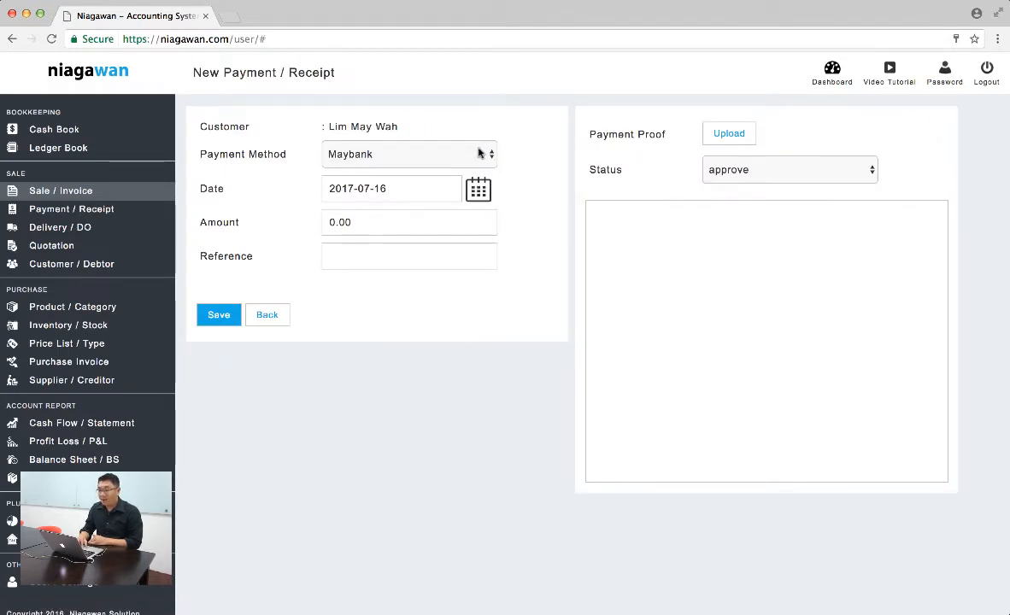
pyautogui.click(427, 224)
pyautogui.write('20')
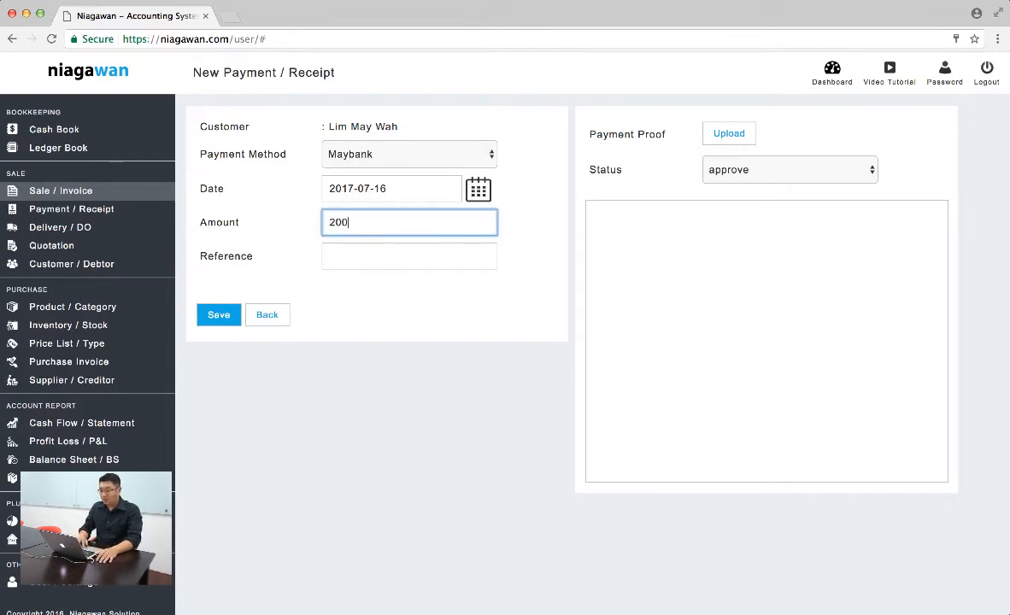
pyautogui.click(547, 208)
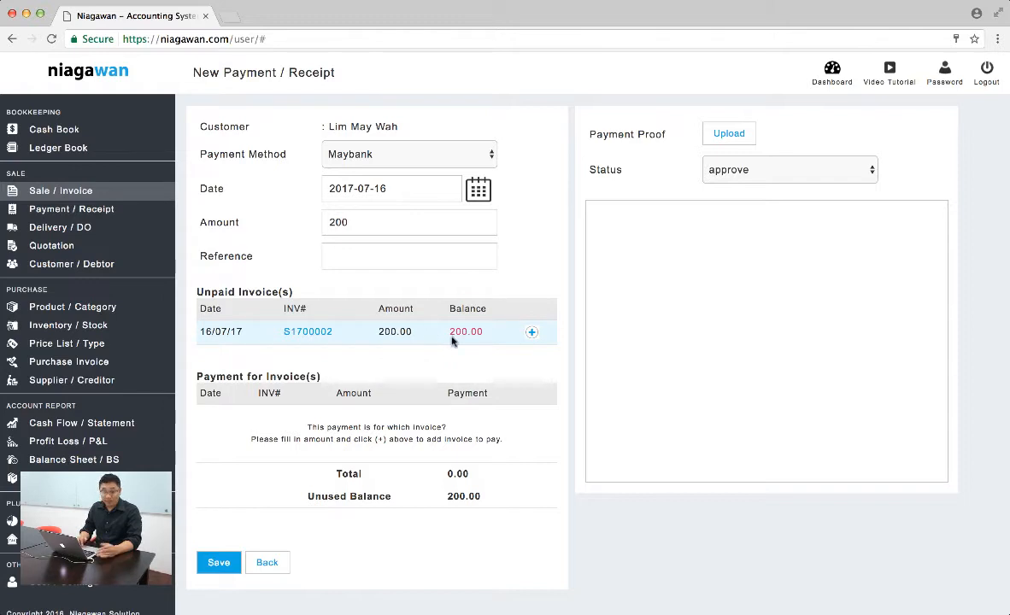
pyautogui.click(531, 334)
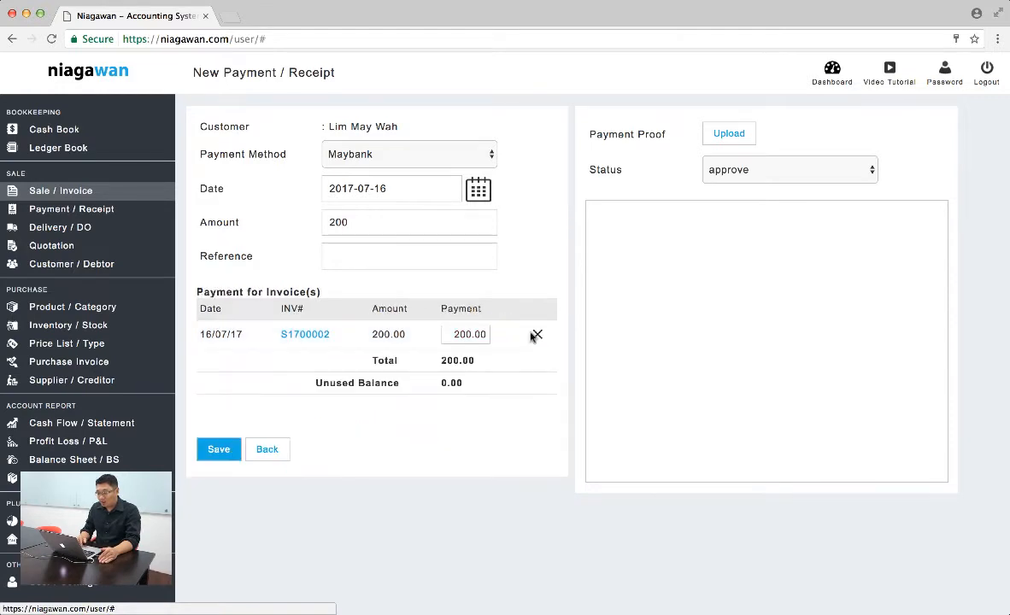
pyautogui.click(752, 175)
pyautogui.click(591, 176)
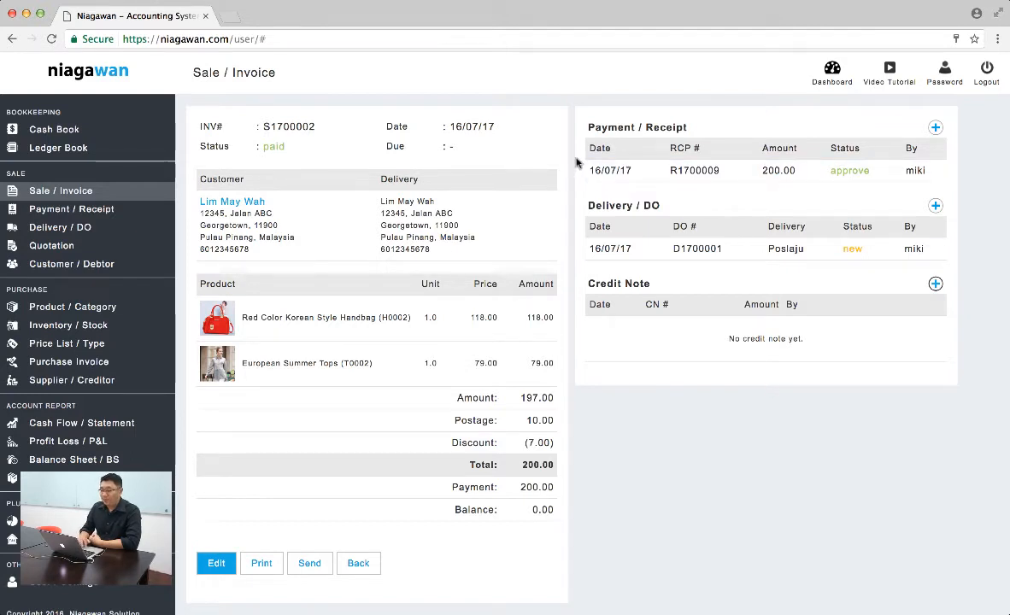
# Check the July 2017 cash book for the recorded payment and reopen the newest invoice from the sales list
pyautogui.click(70, 135)
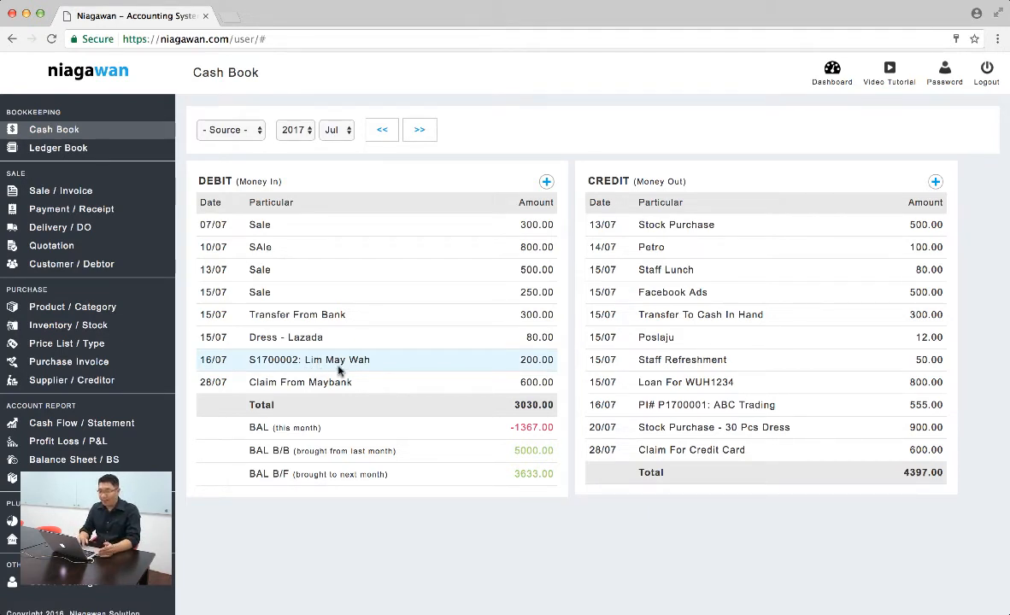
pyautogui.click(78, 200)
pyautogui.click(437, 199)
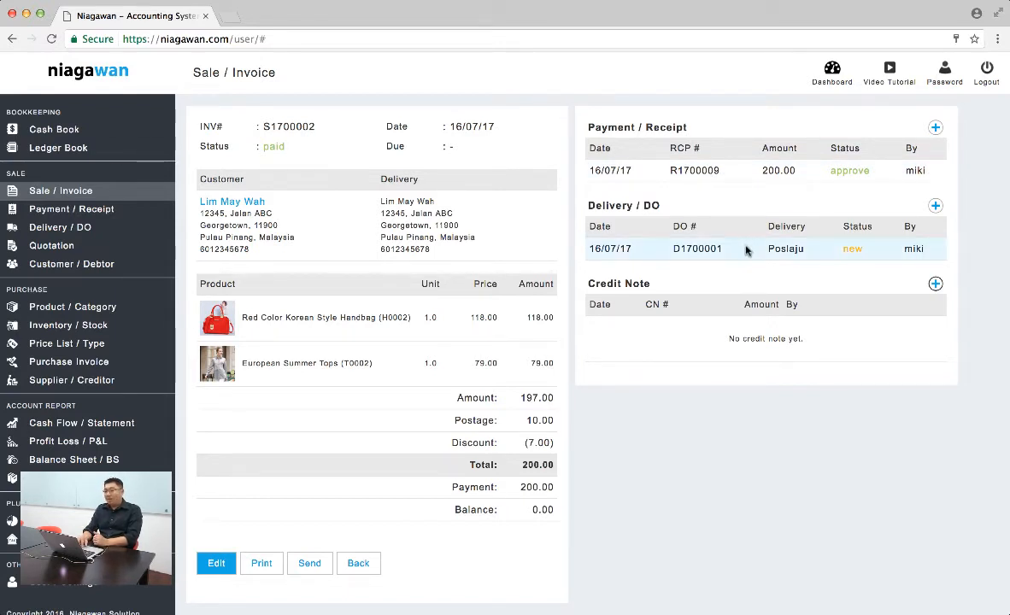
# Open the invoice's delivery order and check the product balances in the stock ledger
pyautogui.click(692, 231)
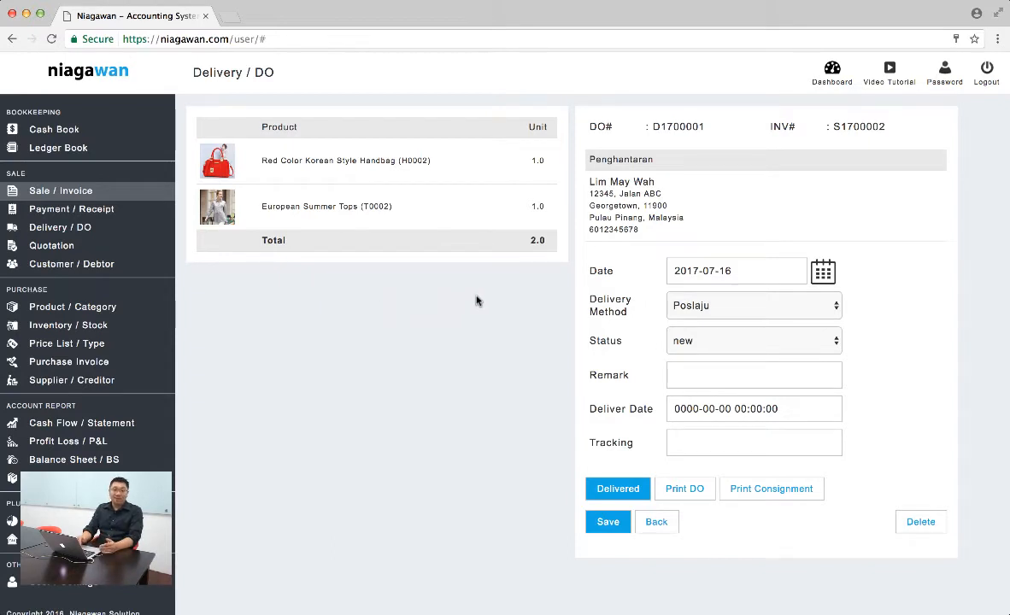
pyautogui.click(74, 329)
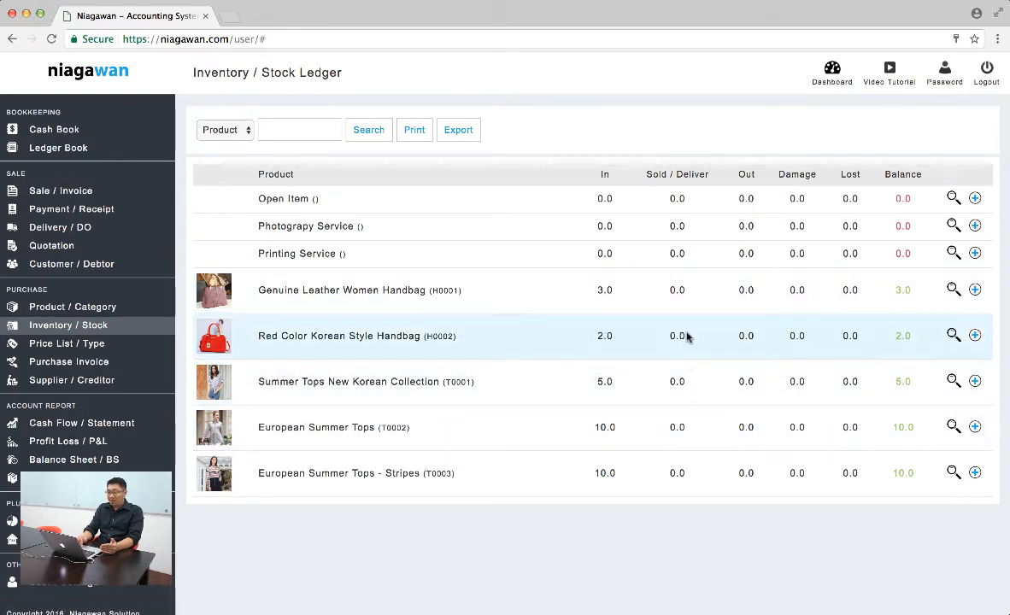
# Reopen the newest invoice's Poslaju delivery order and mark it as delivered
pyautogui.click(76, 191)
pyautogui.click(647, 198)
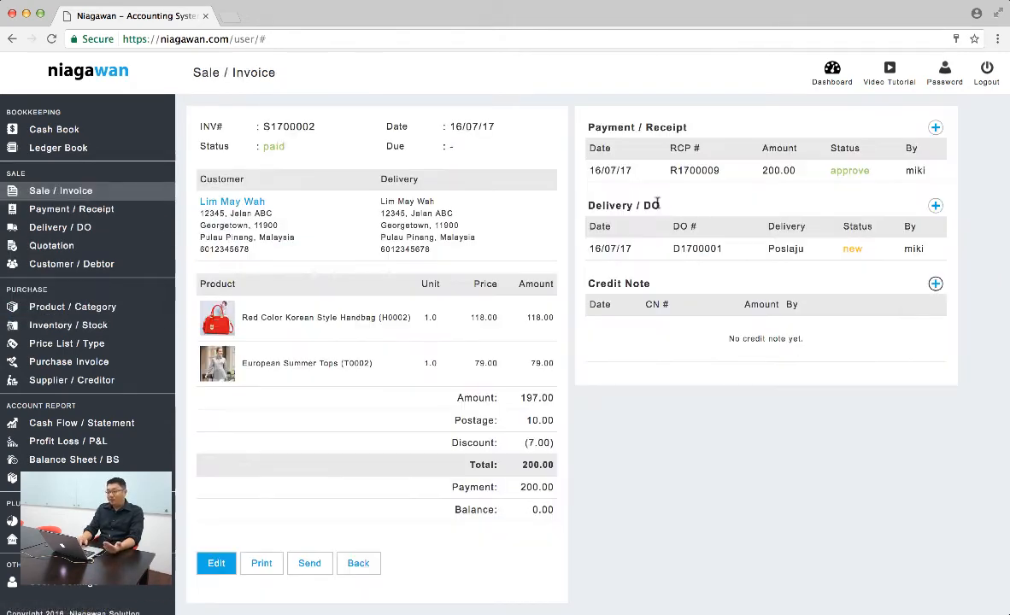
pyautogui.click(786, 253)
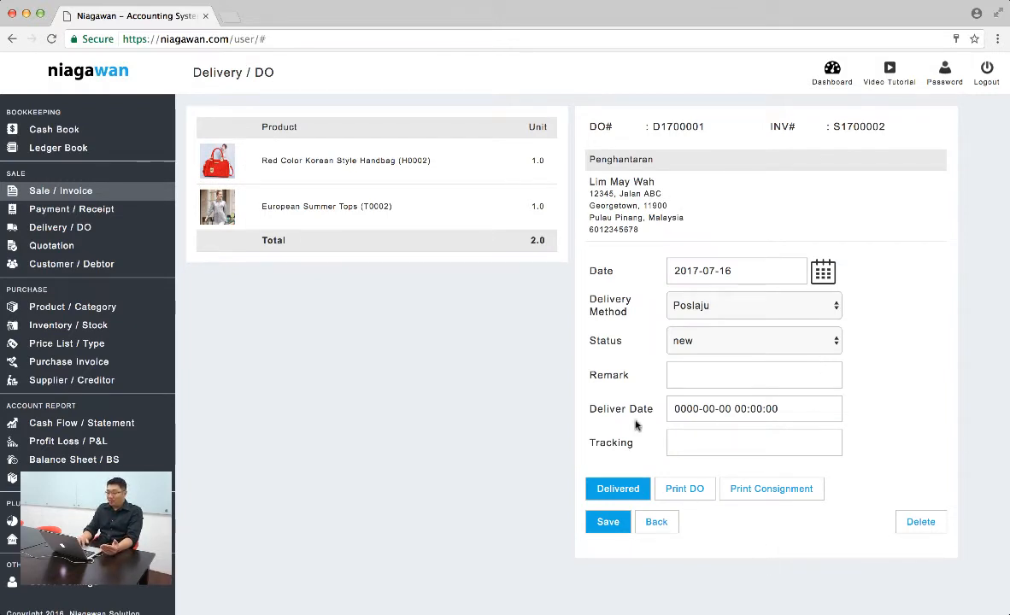
pyautogui.click(632, 497)
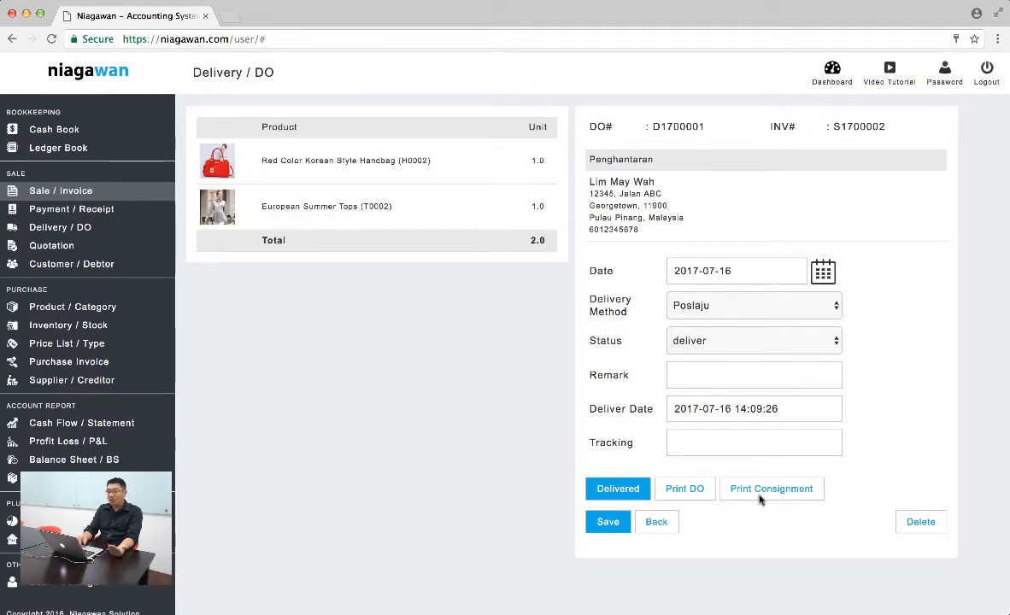
# Preview the Poslaju consignment note of the delivery order and close it without printing
pyautogui.click(760, 493)
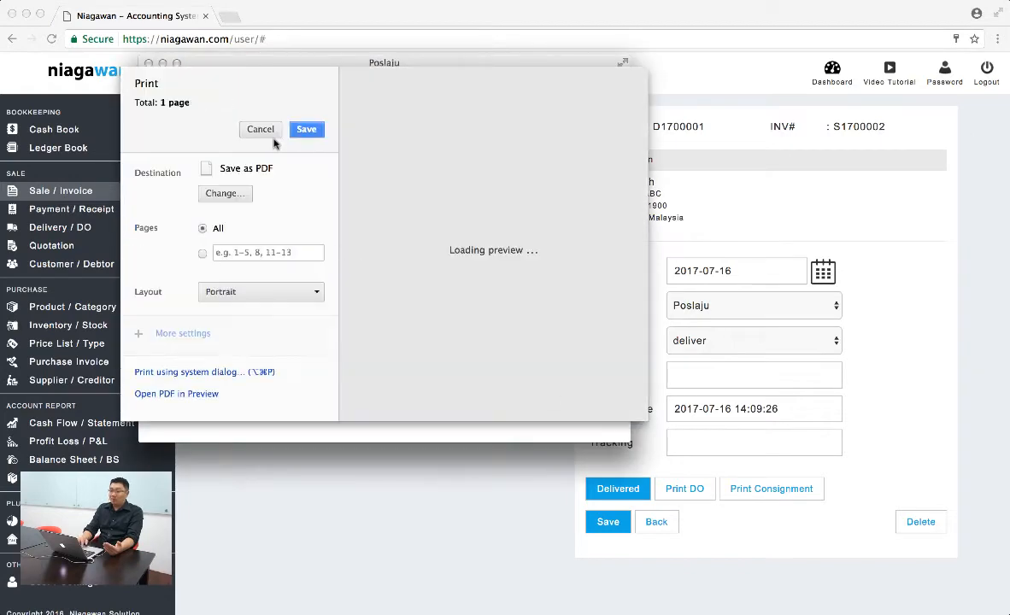
pyautogui.click(270, 134)
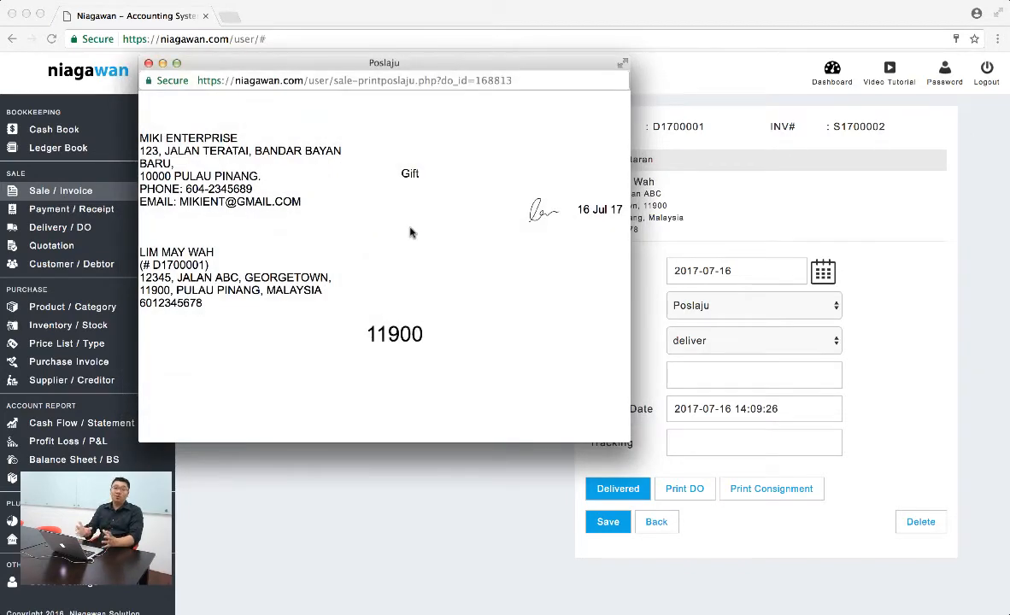
pyautogui.click(149, 63)
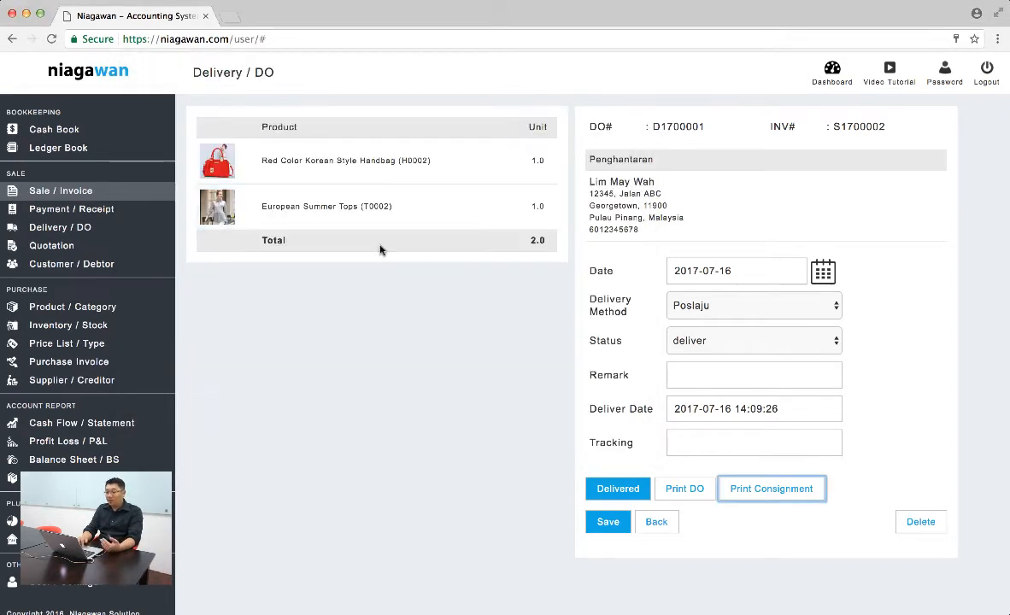
# Return to the invoice to check its delivery status and review the sold quantities in the stock ledger
pyautogui.click(656, 523)
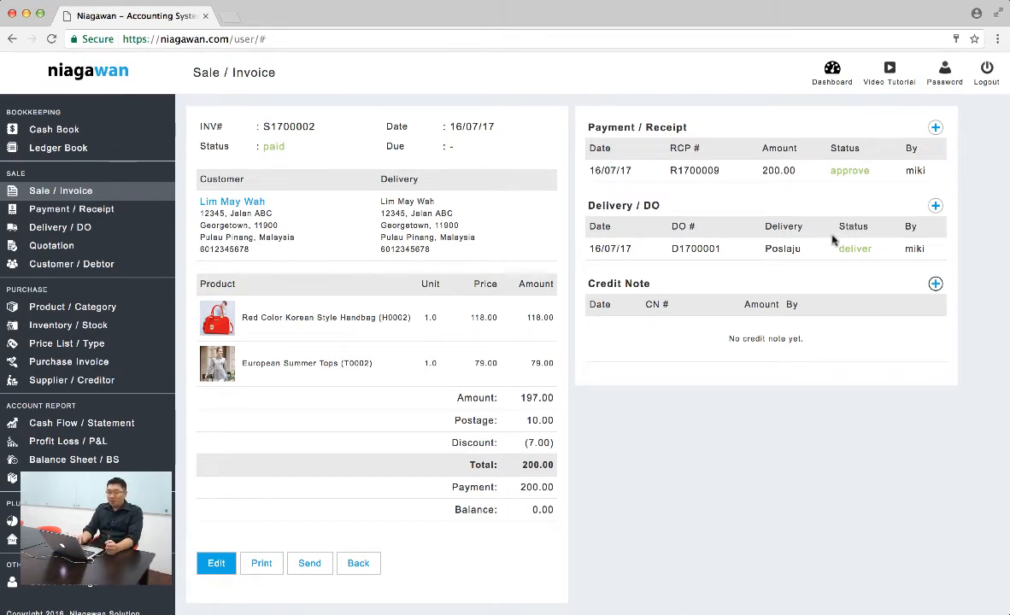
pyautogui.click(81, 323)
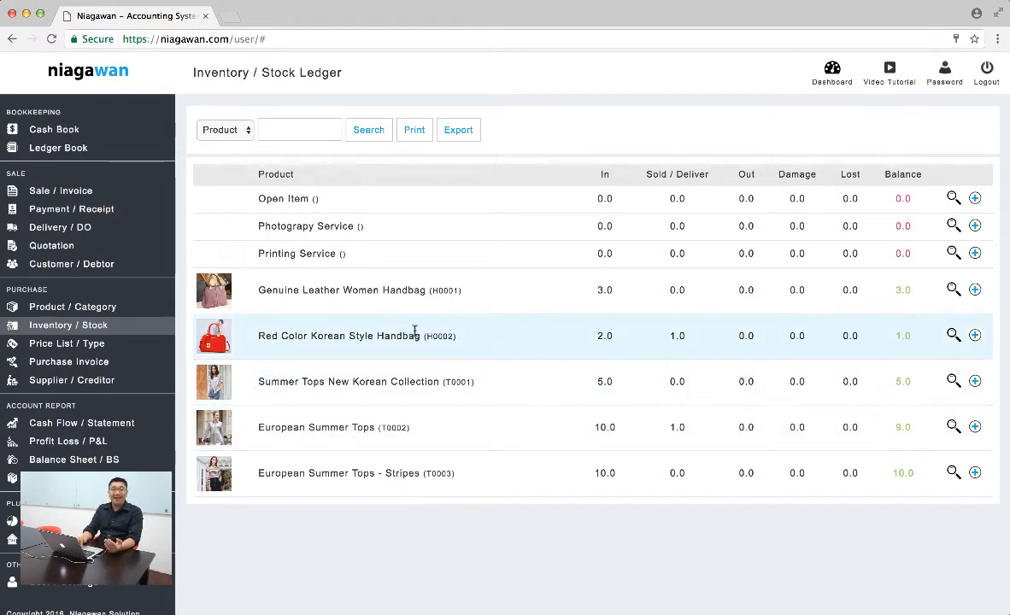
# Start a new sale invoice and add one unit of Photograpy Service from the product list
pyautogui.click(79, 192)
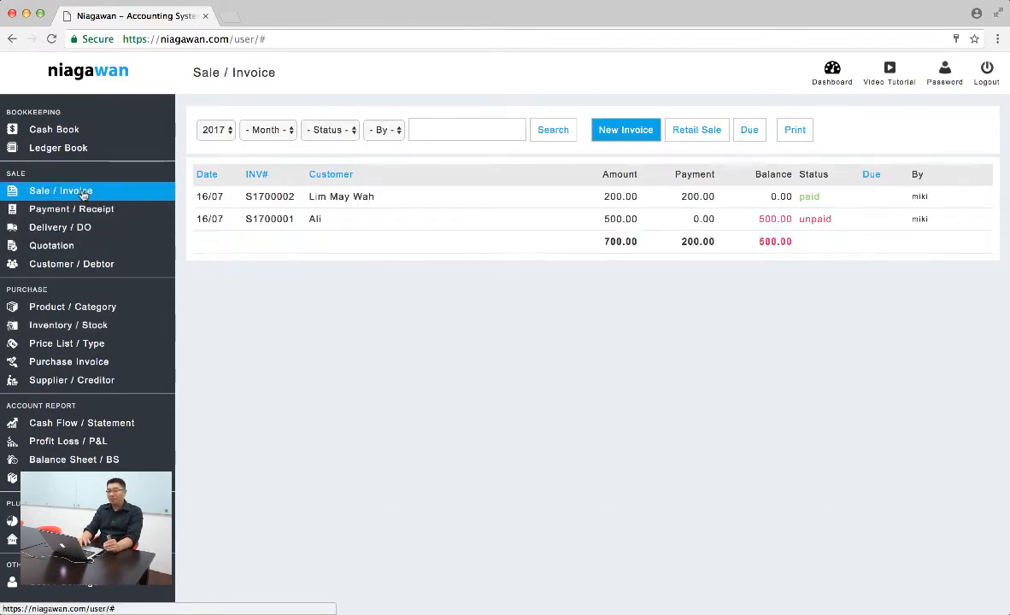
pyautogui.click(620, 132)
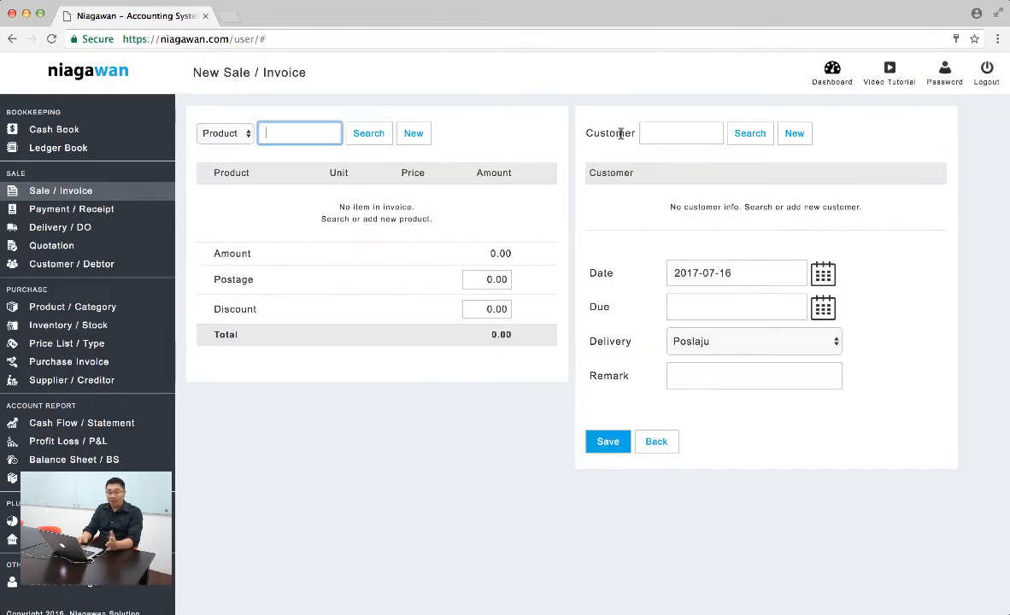
pyautogui.click(368, 134)
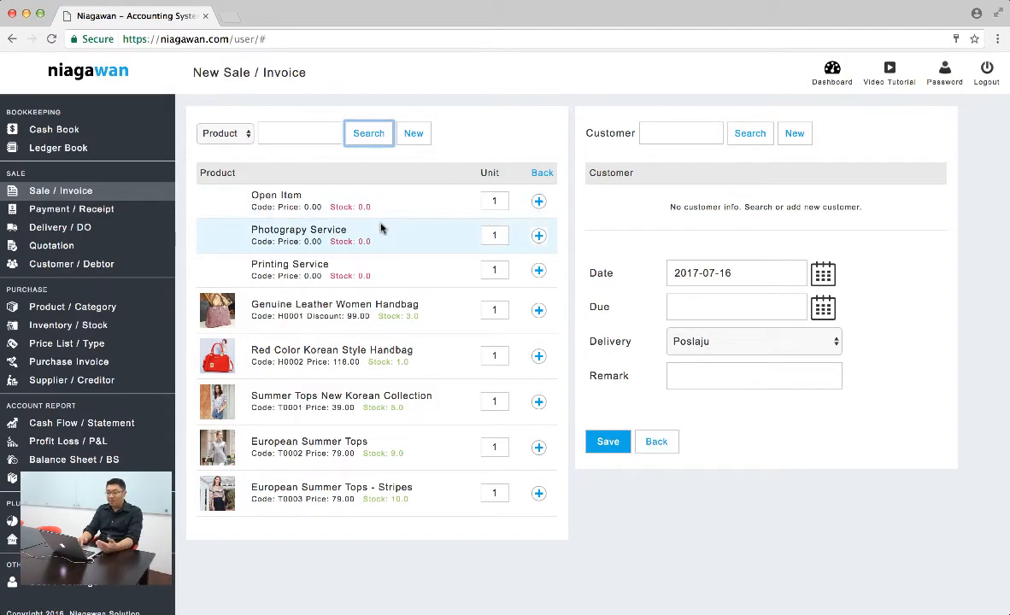
pyautogui.click(538, 236)
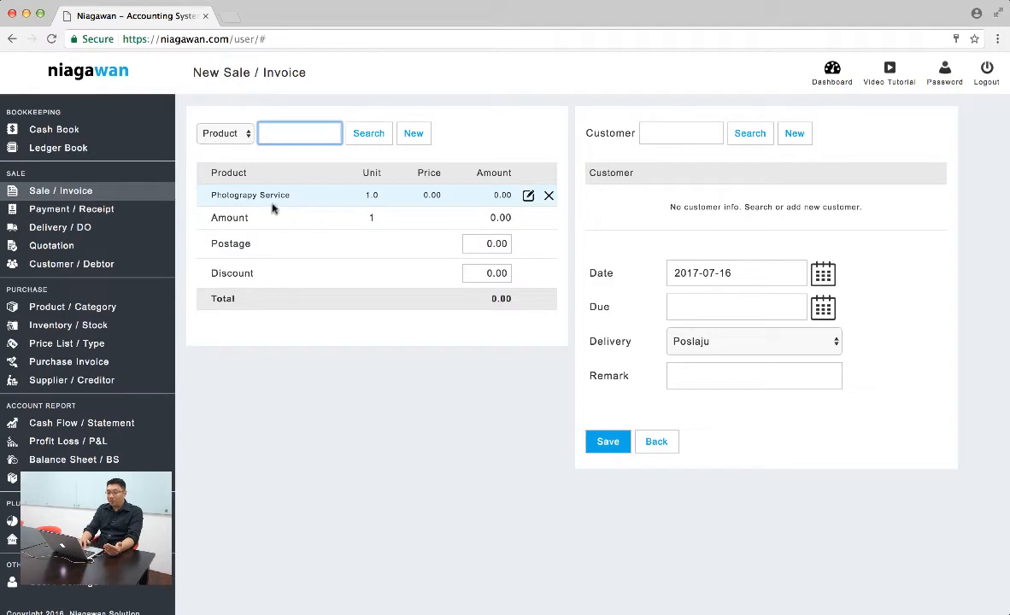
# Extend the Photograpy Service description with the dashed lines Wedding photography, 4 locations, 4 dresses and Include Make up
pyautogui.click(528, 196)
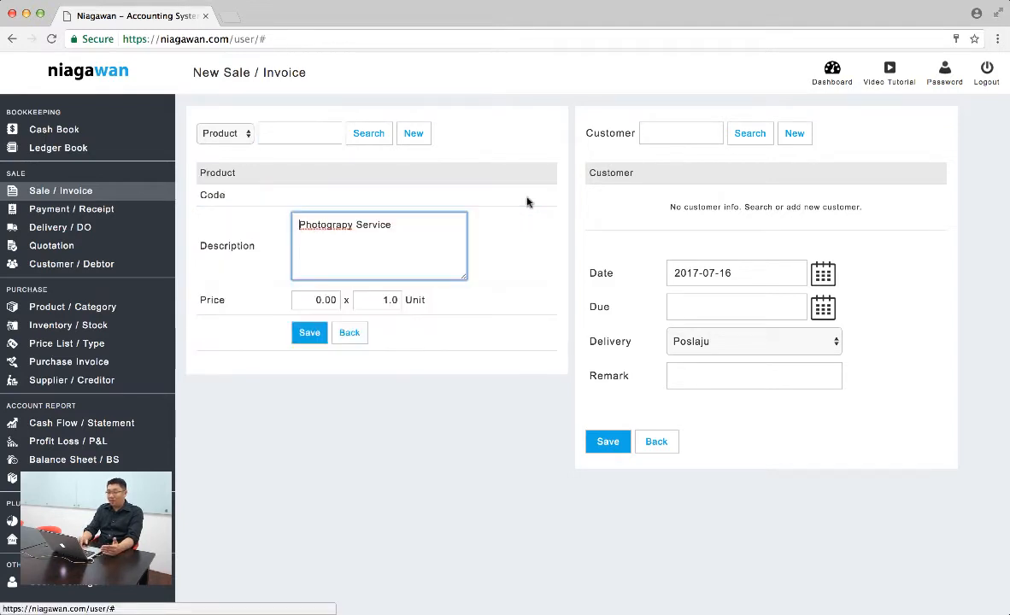
pyautogui.click(415, 261)
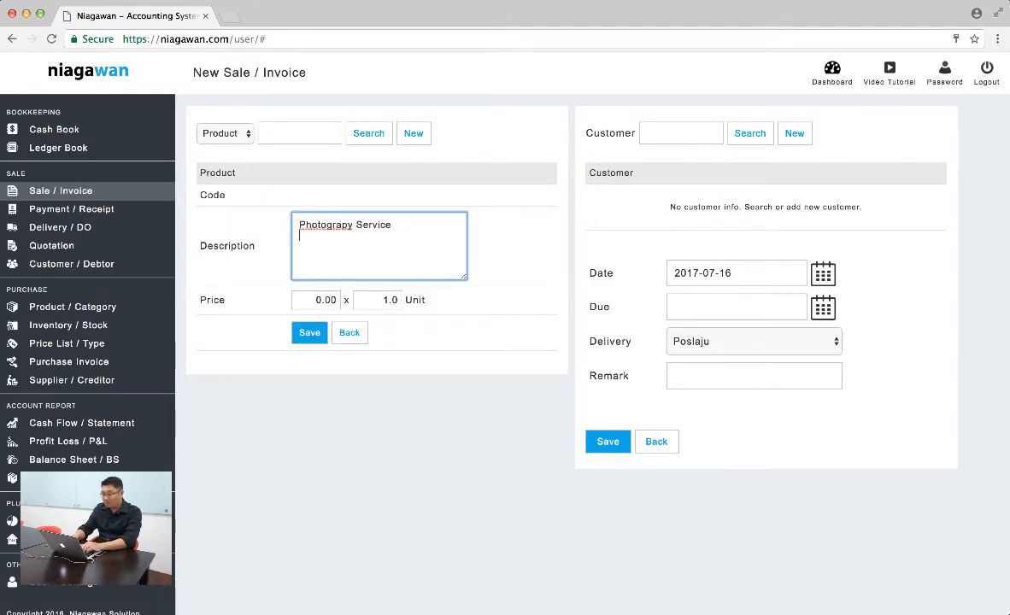
pyautogui.write('-')
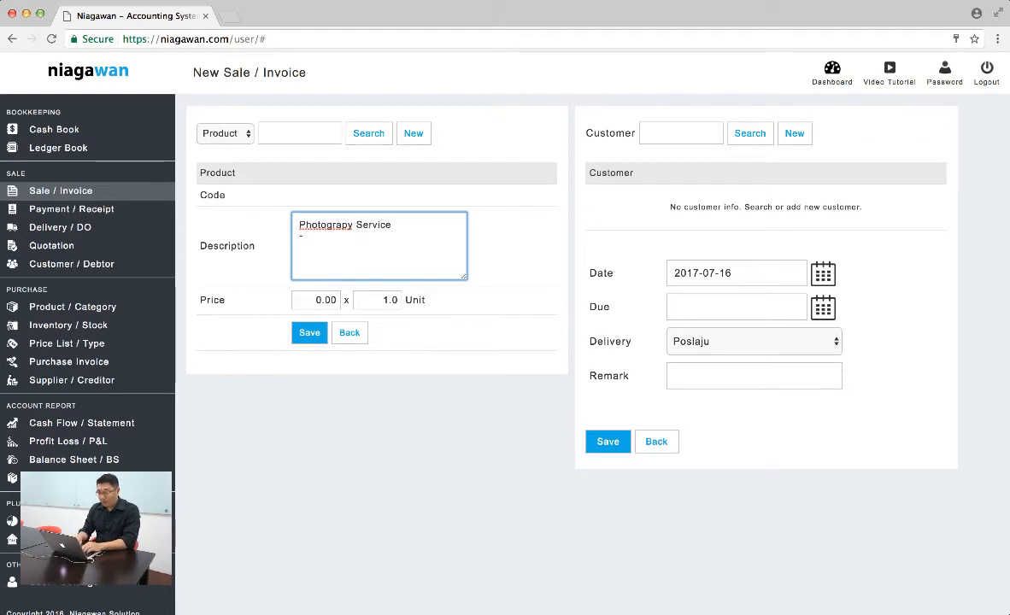
pyautogui.write('Wedding pho')
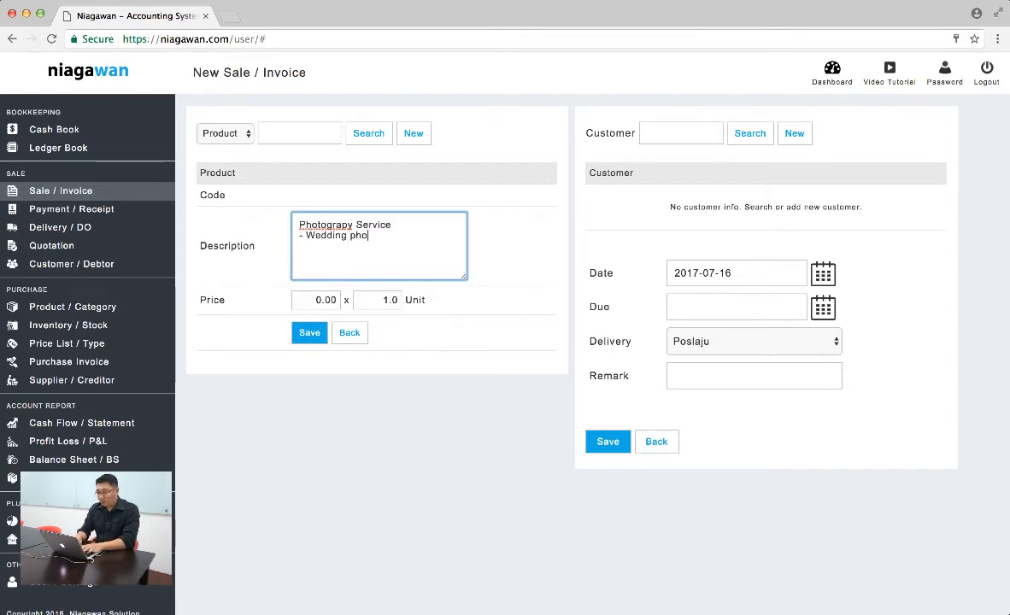
pyautogui.write('tography')
pyautogui.press('Return')
pyautogui.write('- ')
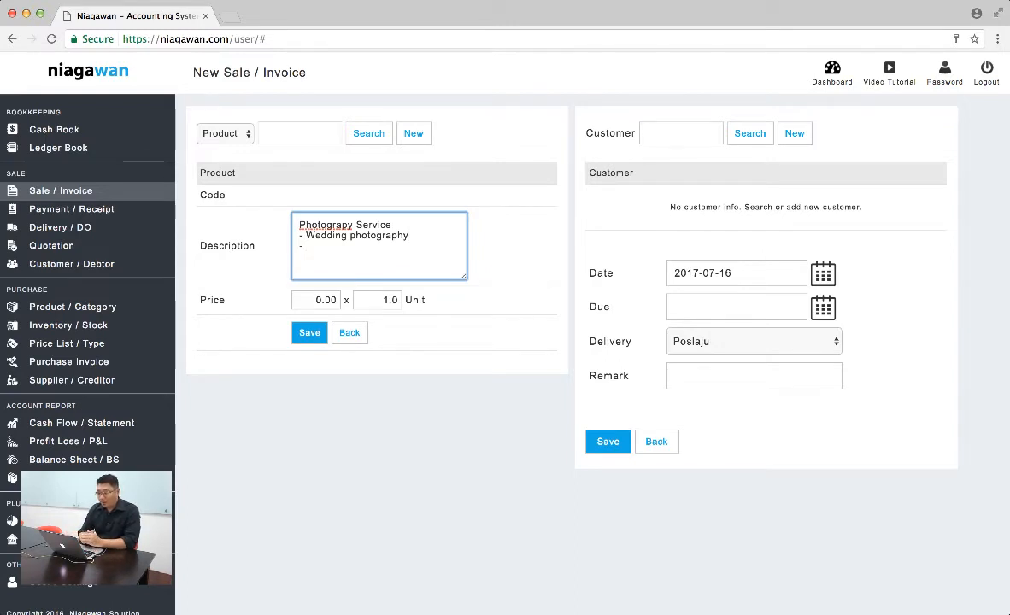
pyautogui.write('4')
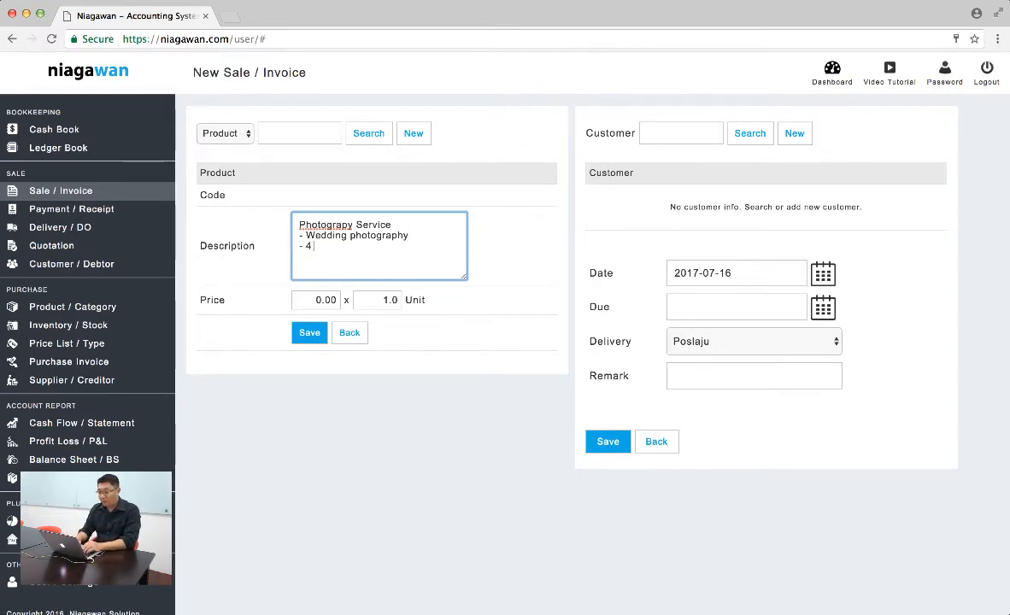
pyautogui.write(' locations')
pyautogui.press('Return')
pyautogui.write('- ')
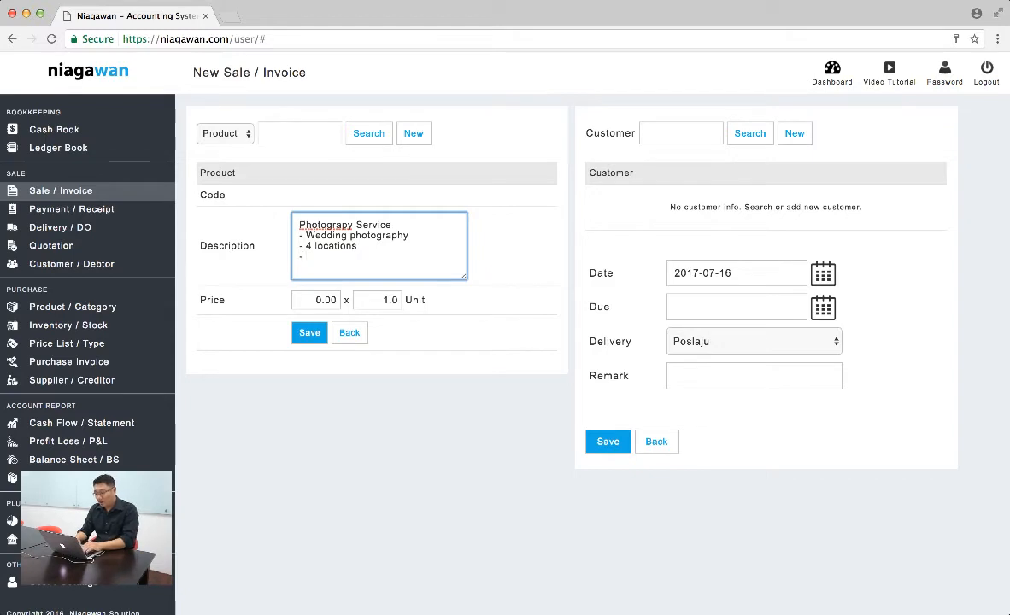
pyautogui.write('4 dresses - ')
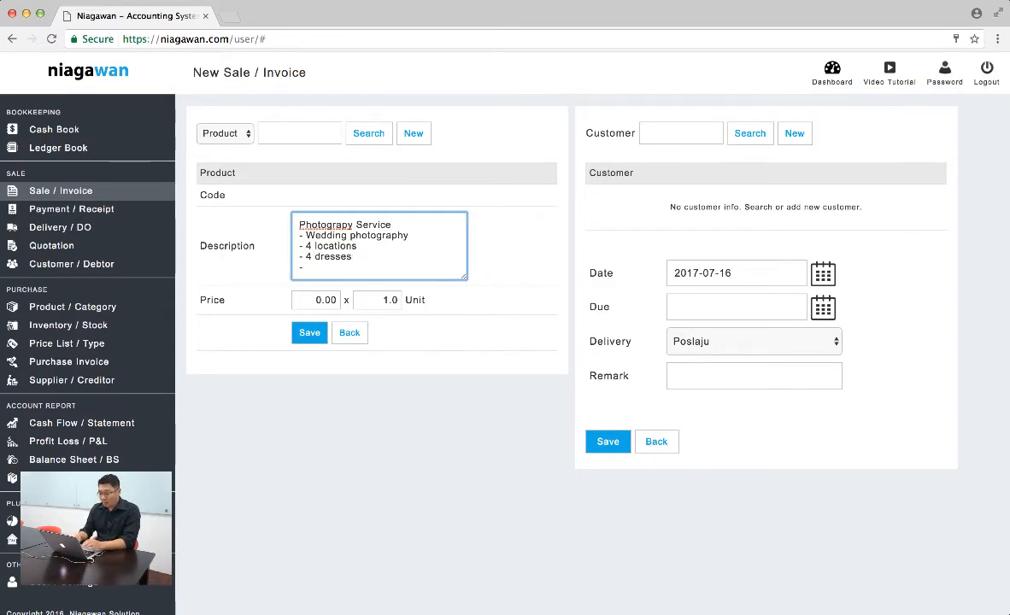
pyautogui.write('Include Make up')
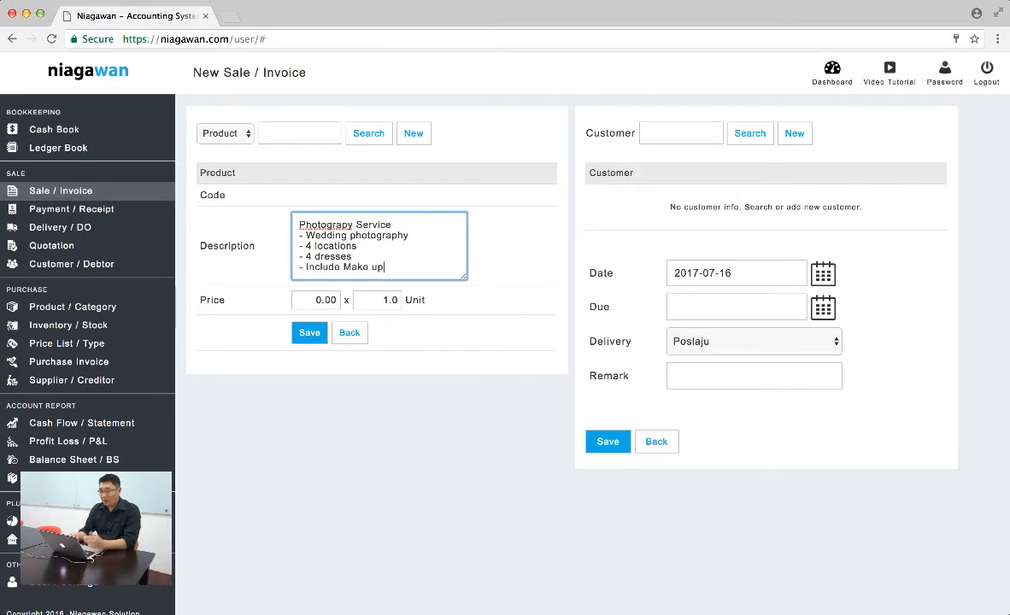
# Set the Photograpy Service price to 2000 and save the invoice item
pyautogui.press('Tab')
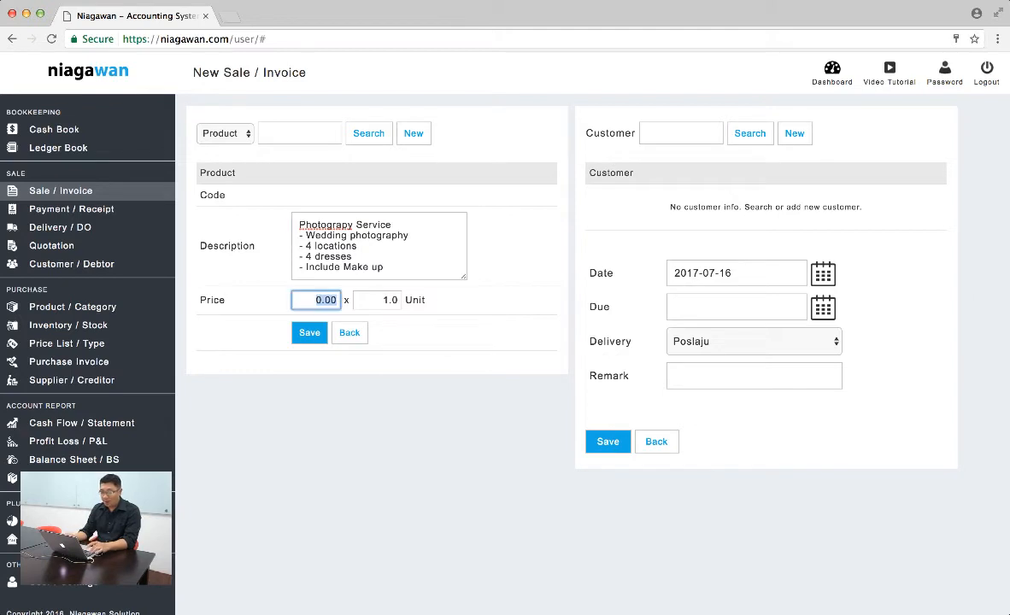
pyautogui.write('200')
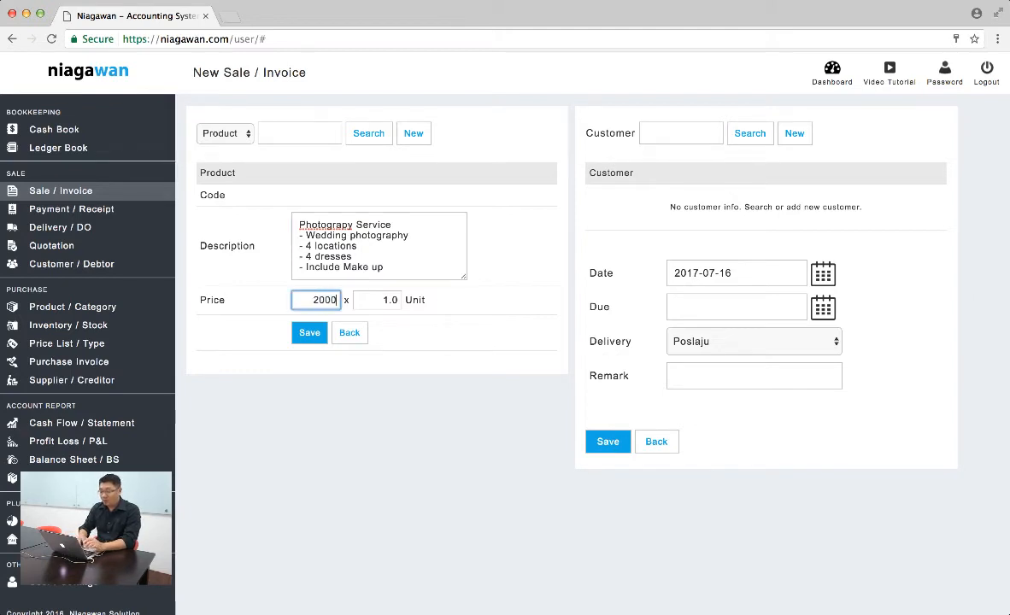
pyautogui.write('0')
pyautogui.click(313, 332)
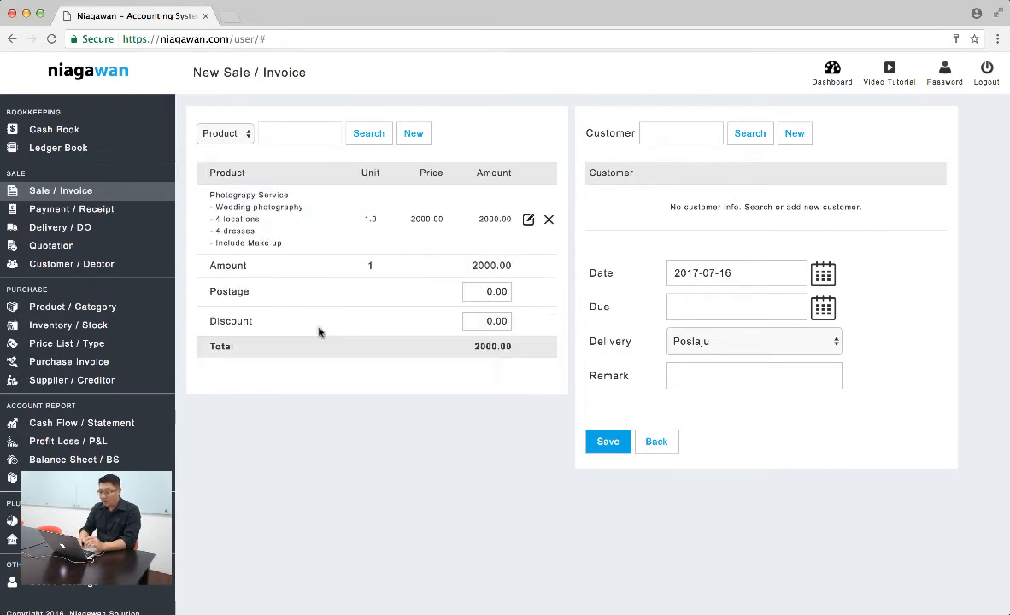
# Assign the last customer in the existing customer list to the invoice and set the delivery method to the blank option
pyautogui.click(748, 135)
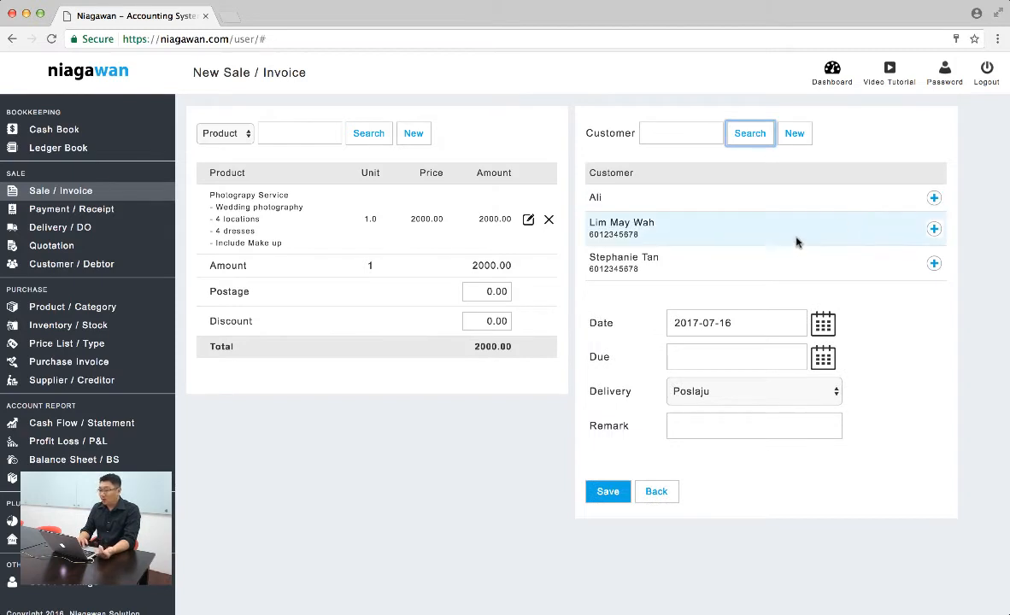
pyautogui.click(934, 264)
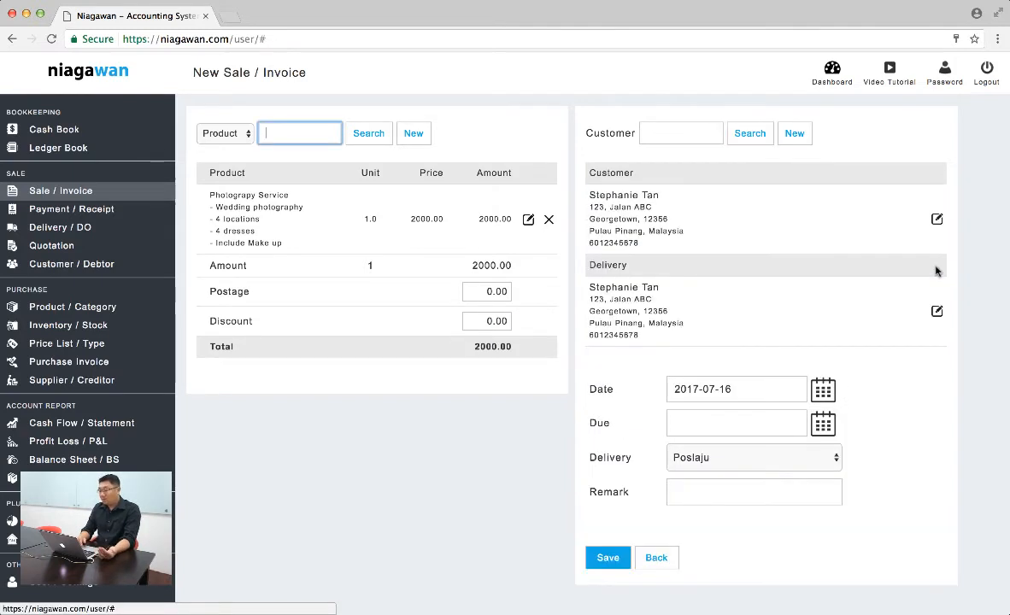
pyautogui.click(783, 462)
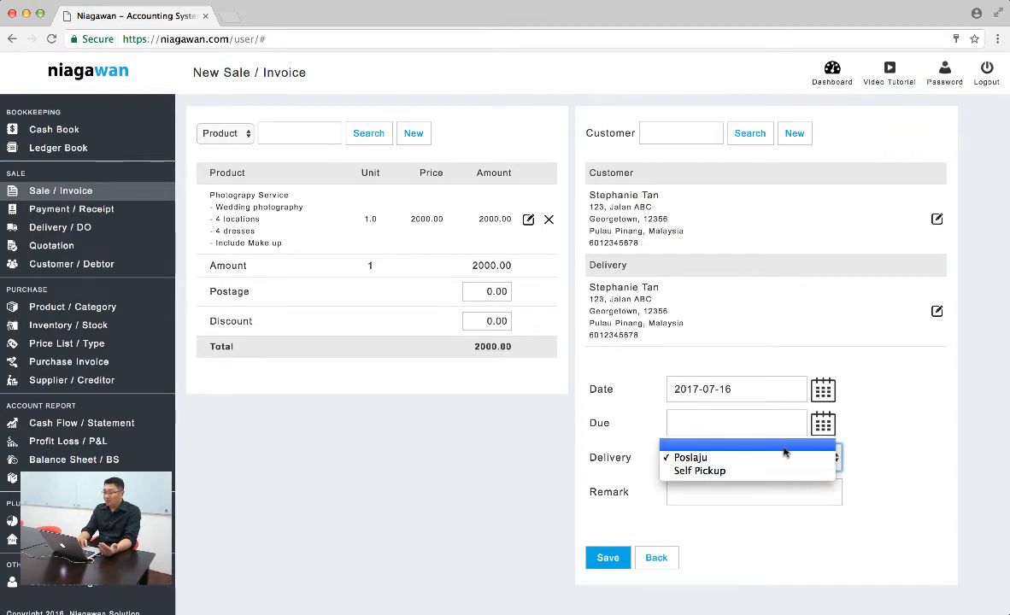
pyautogui.click(783, 447)
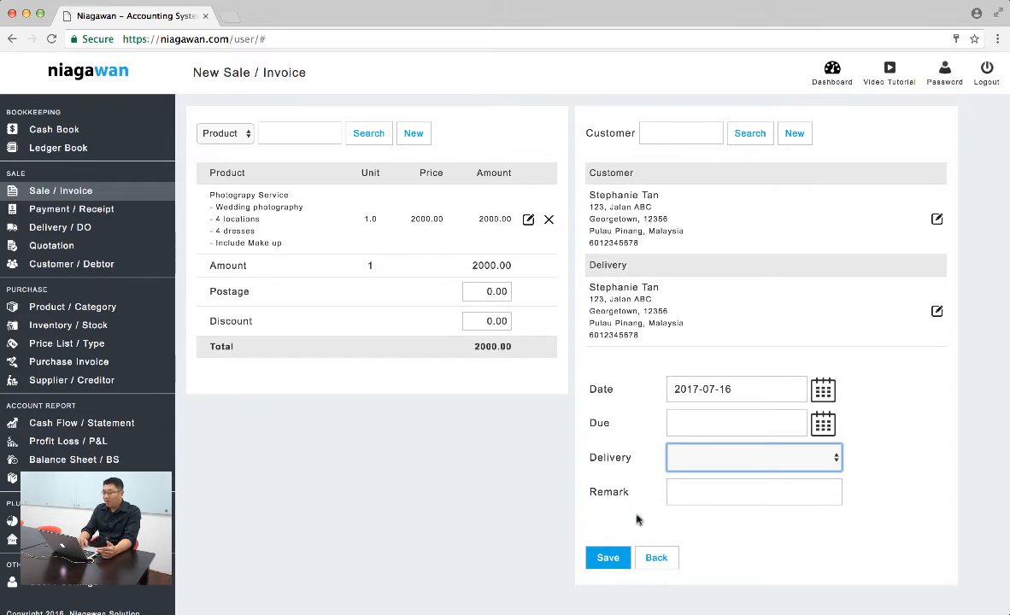
# Set the invoice's due date to 2017-08-17
pyautogui.click(713, 422)
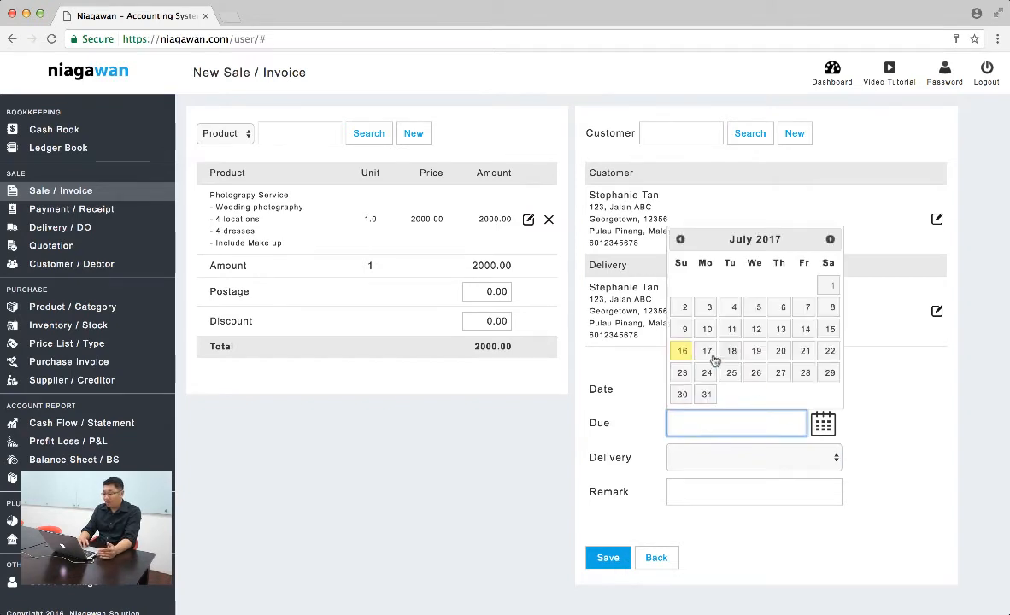
pyautogui.click(829, 239)
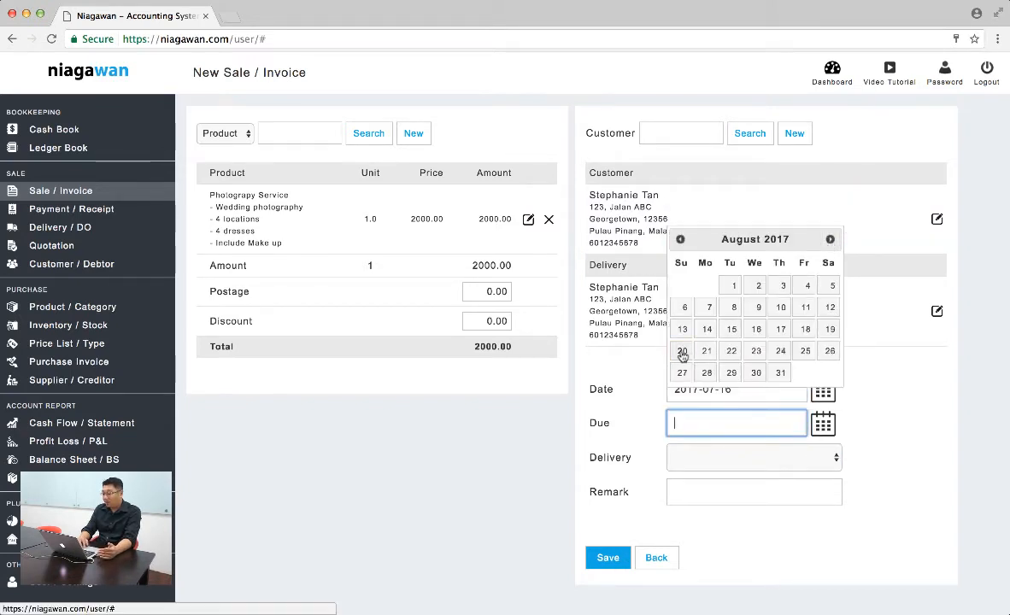
pyautogui.click(778, 330)
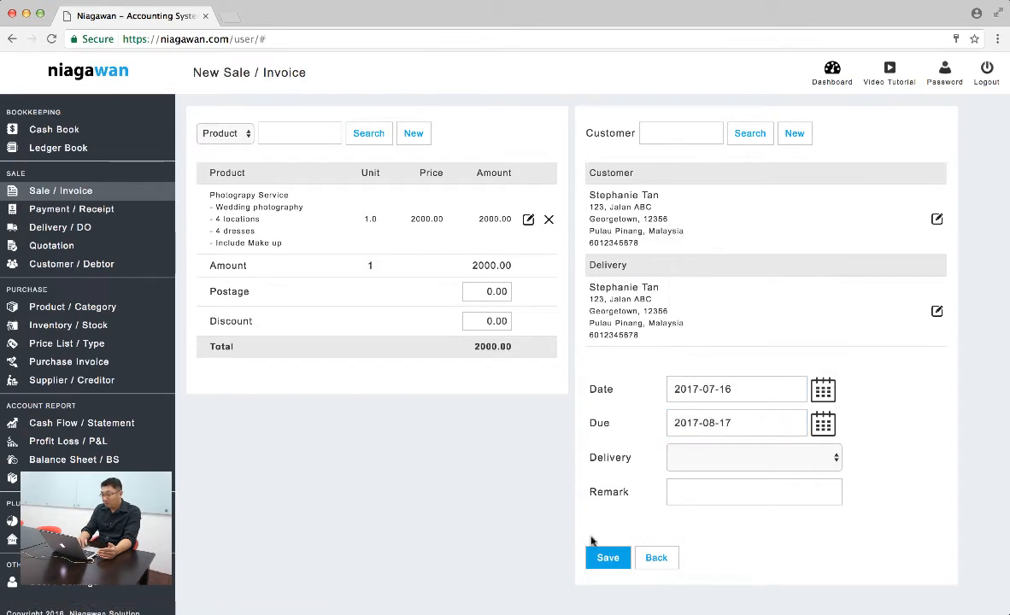
# Save the invoice and record a 500 payment with the Maybank payment method, allocated to this invoice
pyautogui.click(604, 557)
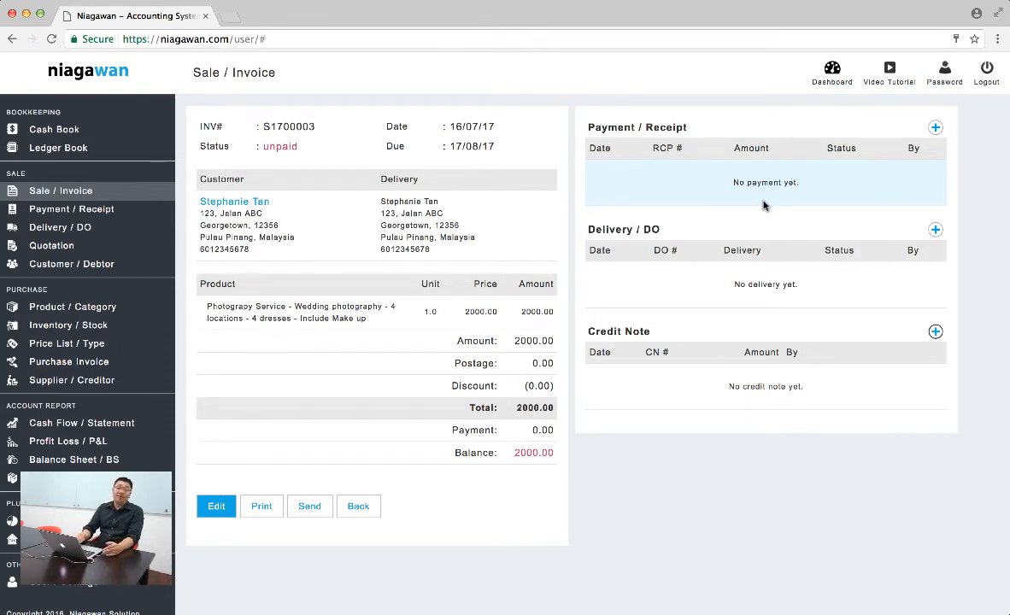
pyautogui.click(937, 129)
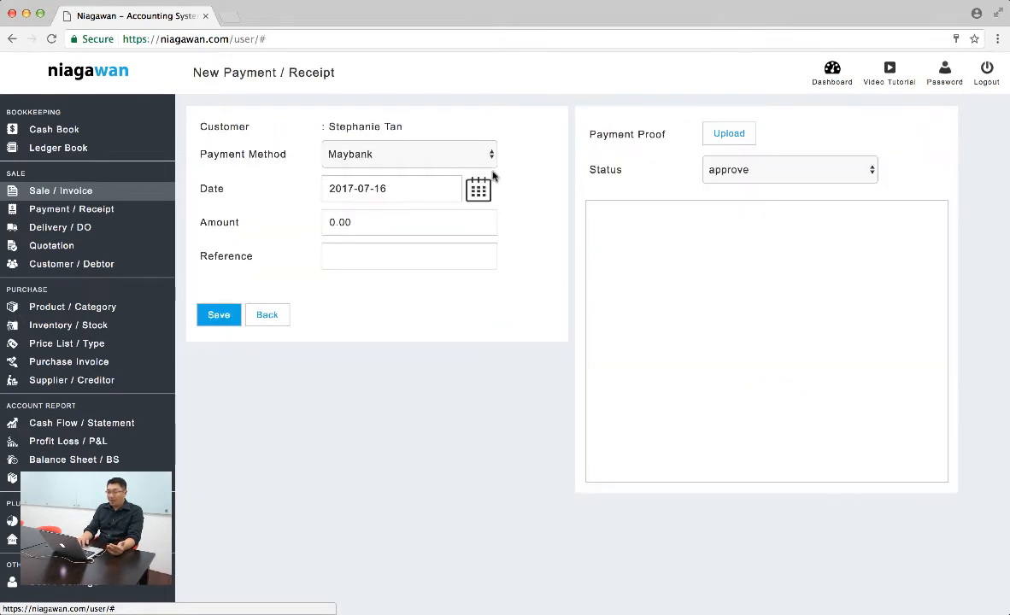
pyautogui.click(444, 228)
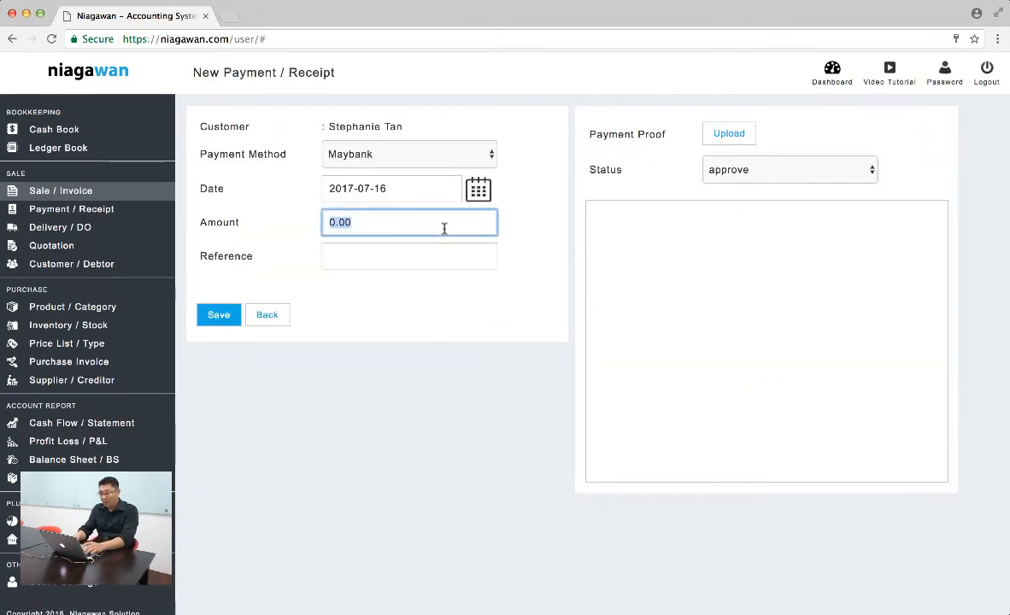
pyautogui.write('50')
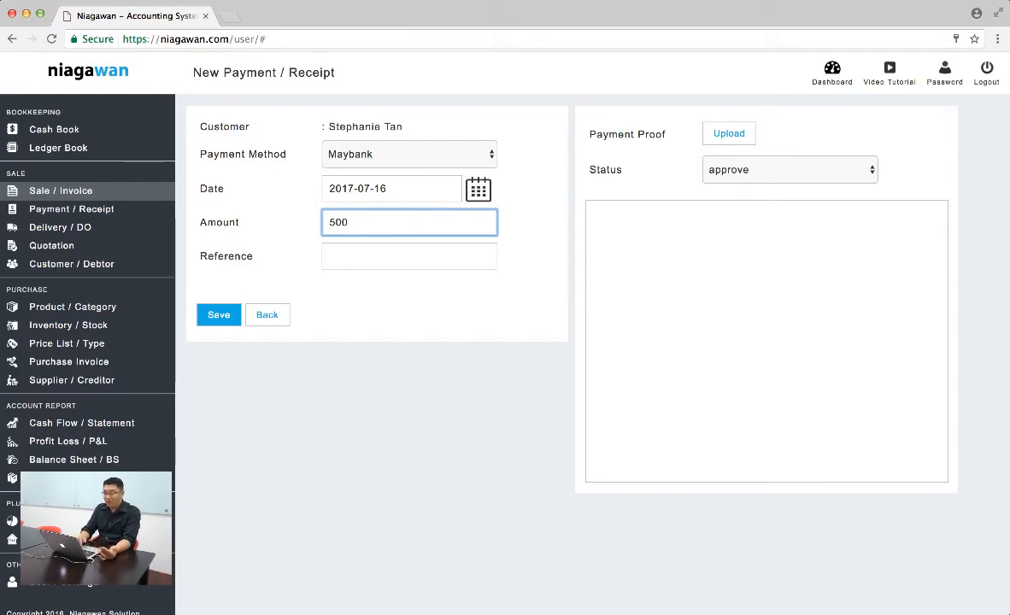
pyautogui.click(519, 243)
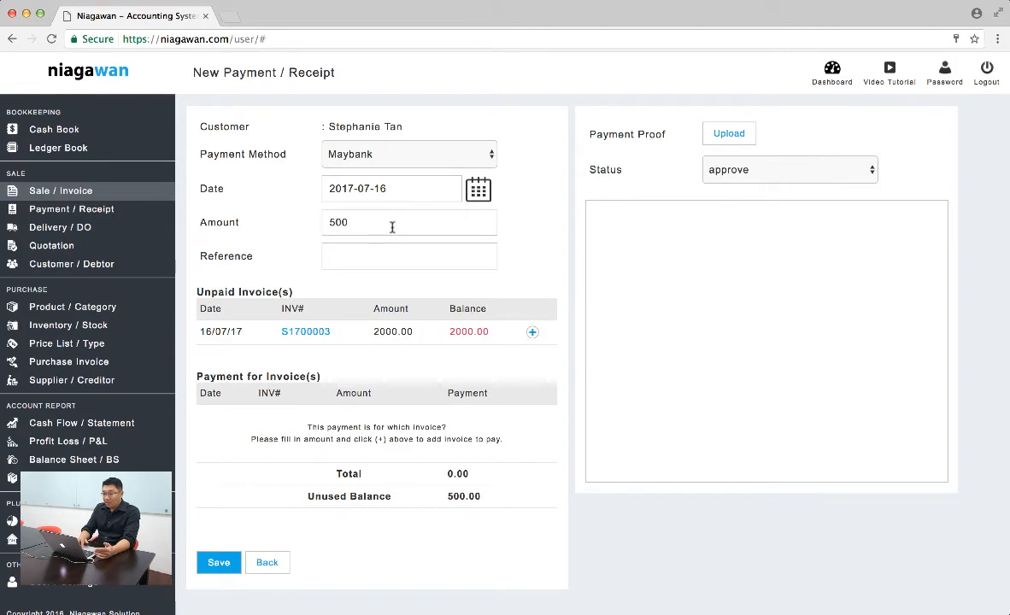
pyautogui.click(533, 333)
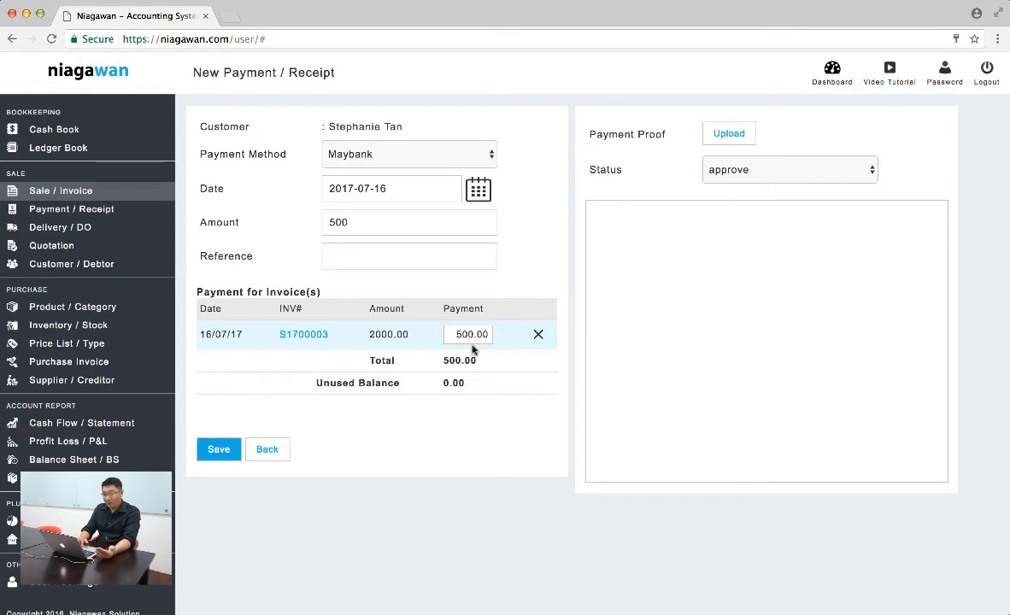
pyautogui.click(215, 450)
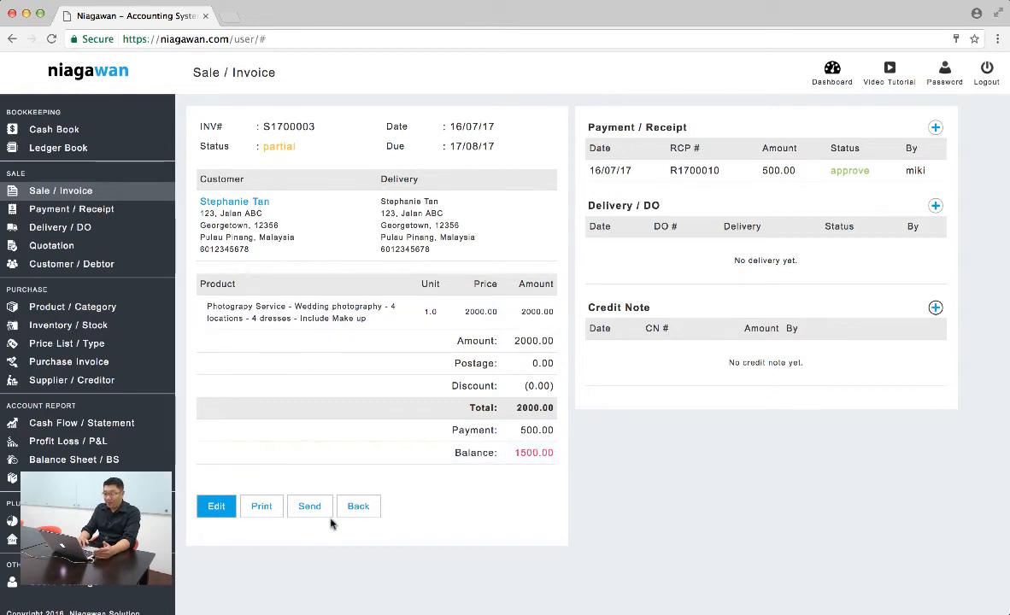
# Reopen the partially paid photography invoice from the invoice list and record a 1500 Maybank payment allocated to it
pyautogui.click(367, 508)
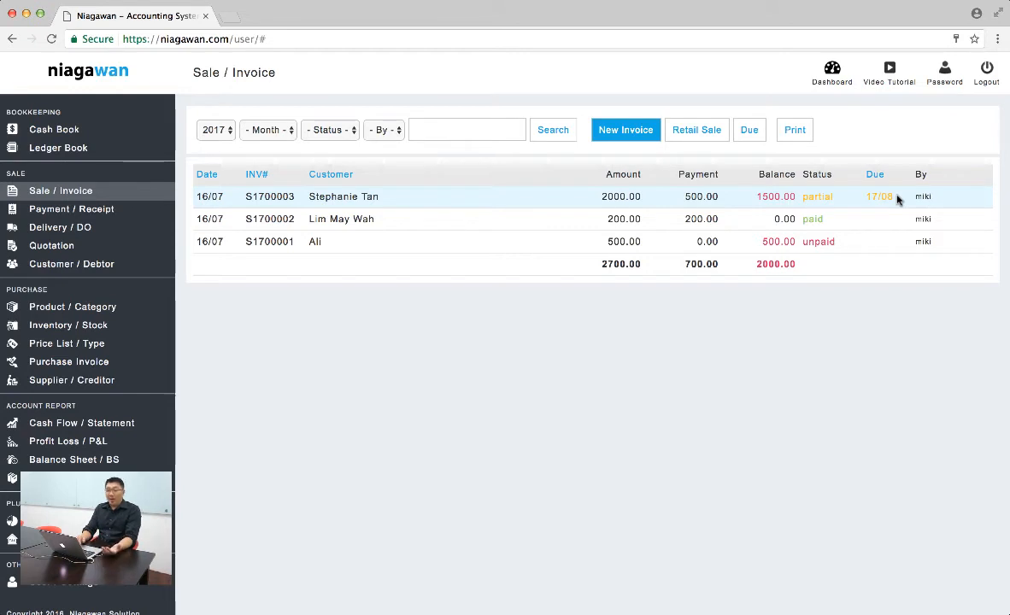
pyautogui.click(842, 199)
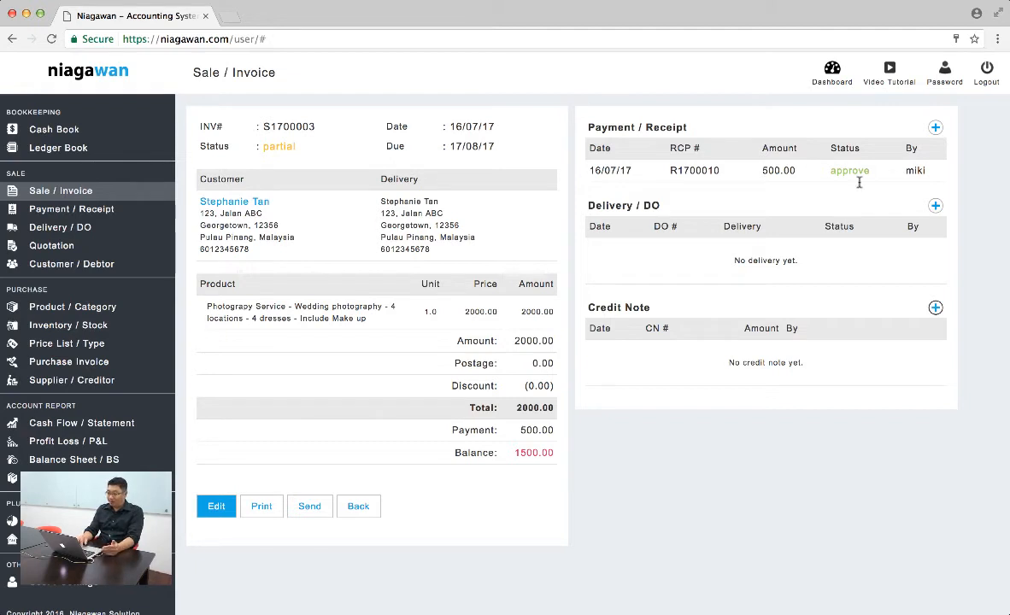
pyautogui.click(935, 127)
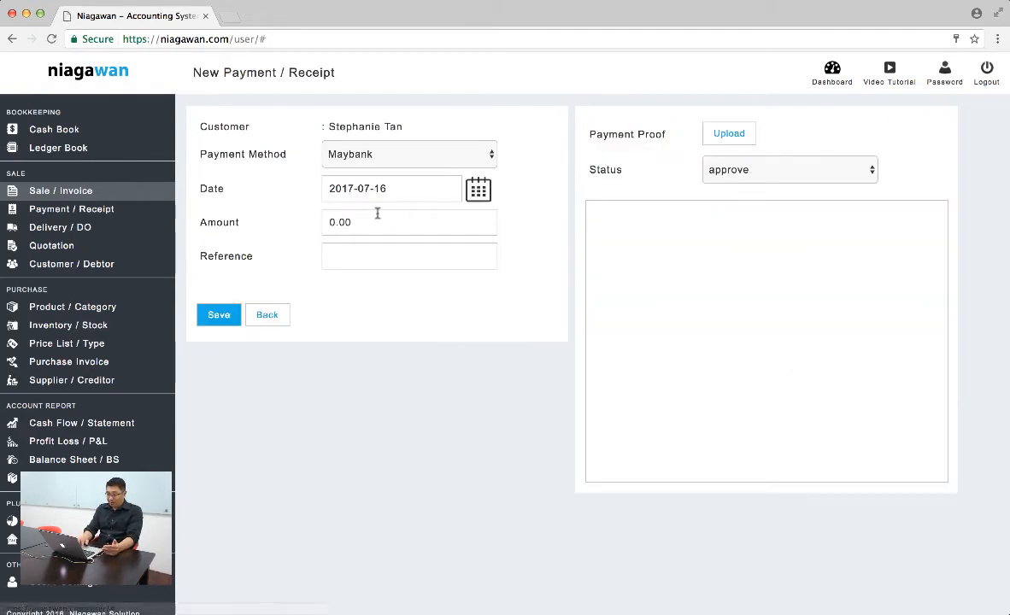
pyautogui.click(399, 224)
pyautogui.write('150')
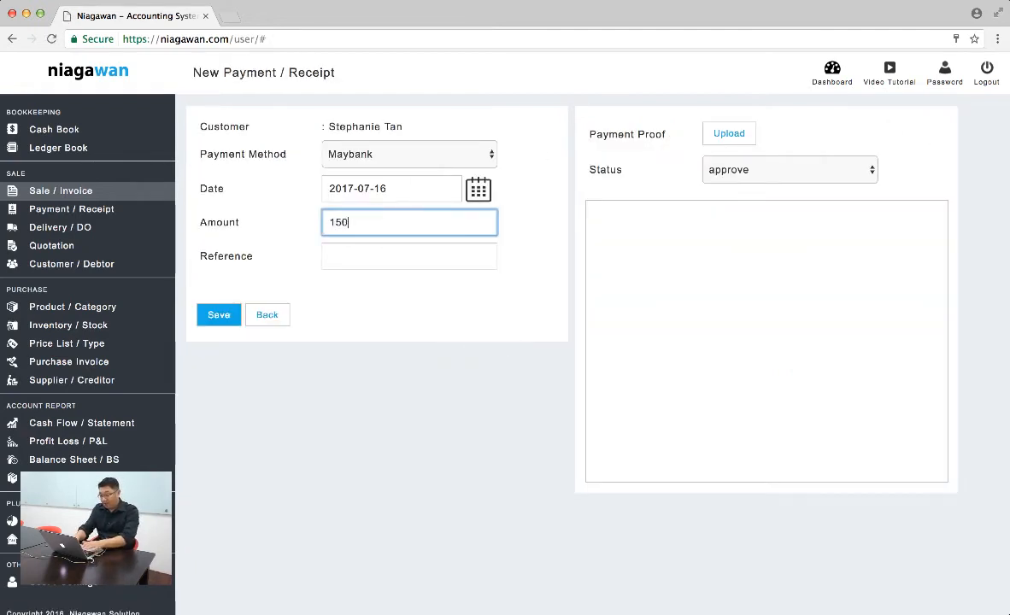
pyautogui.write('0')
pyautogui.click(525, 222)
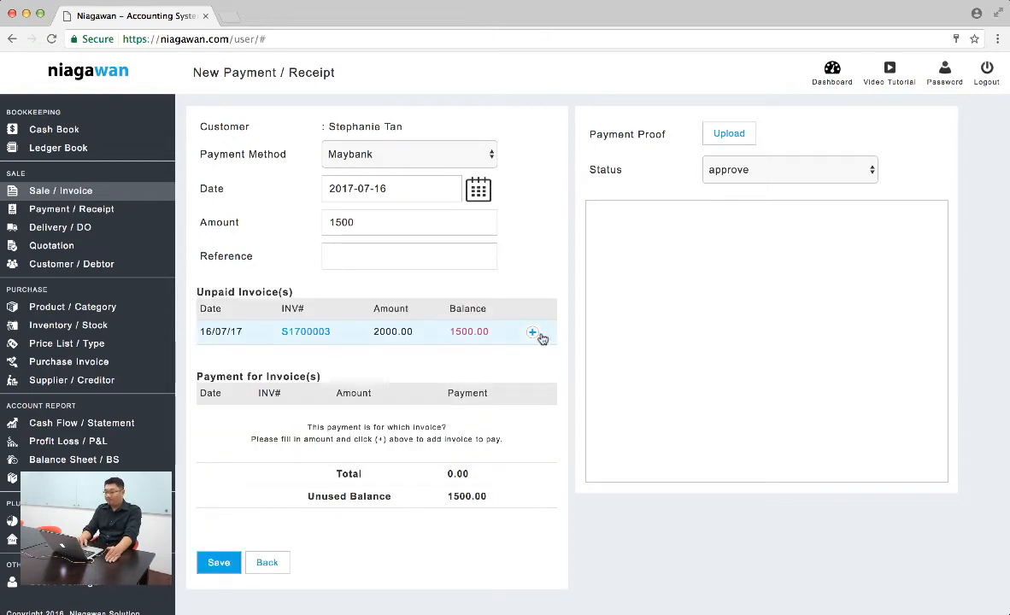
pyautogui.click(533, 334)
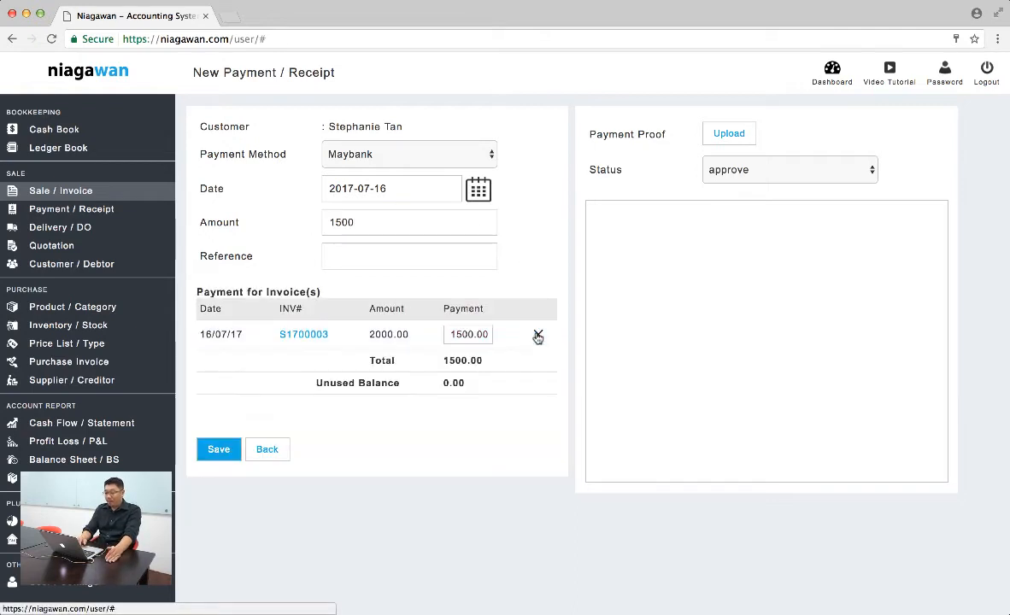
pyautogui.click(221, 449)
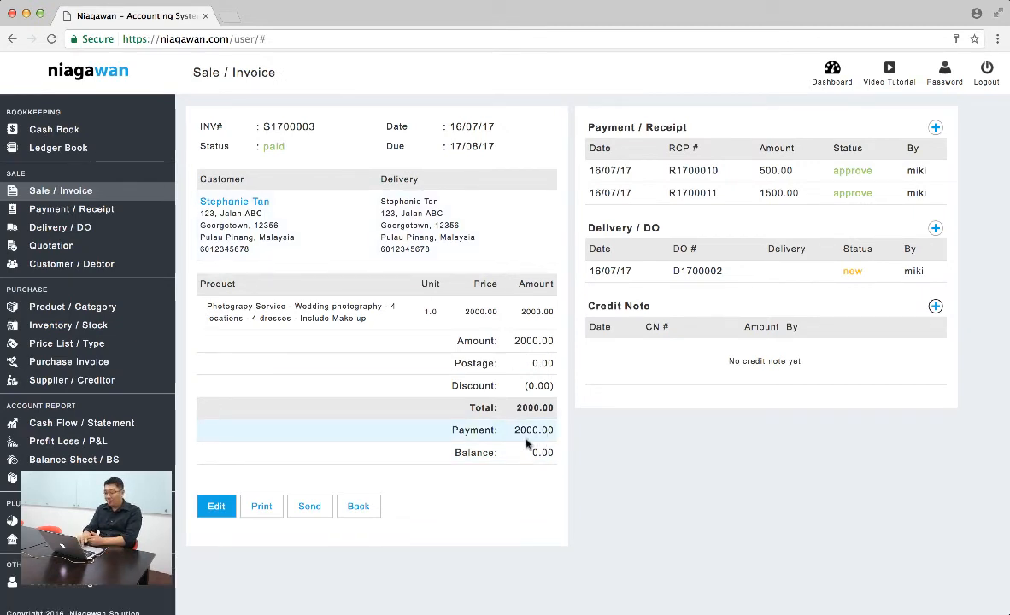
# Mark the photography invoice's delivery order as delivered and leave the delivery order
pyautogui.click(740, 275)
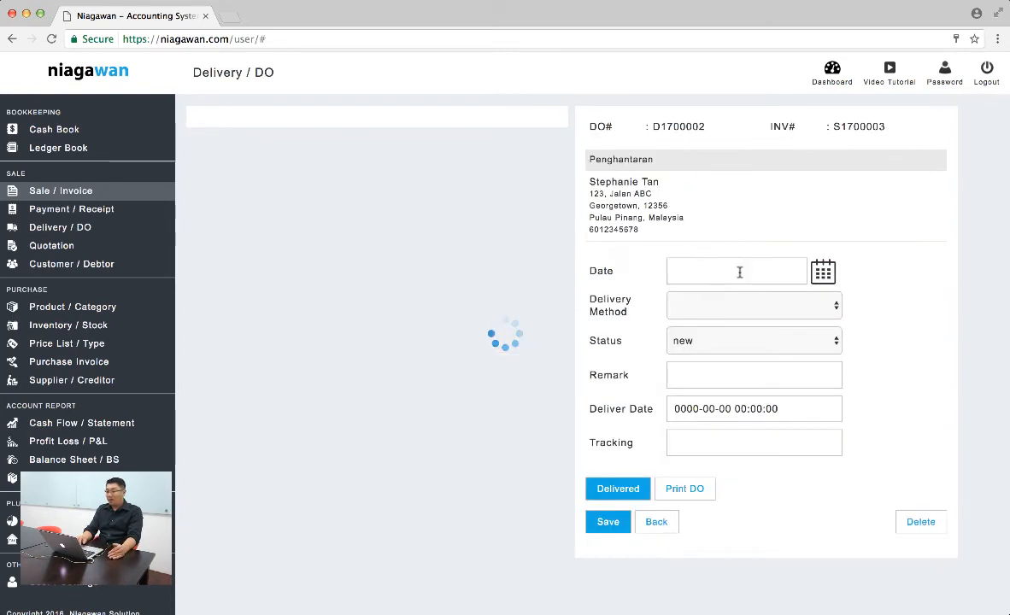
pyautogui.click(618, 489)
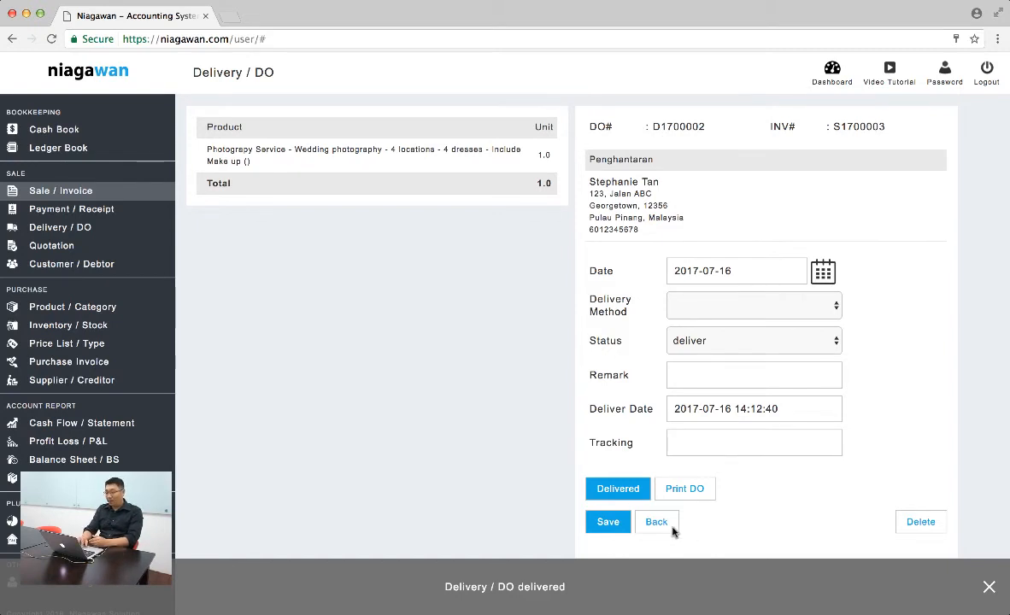
pyautogui.click(651, 526)
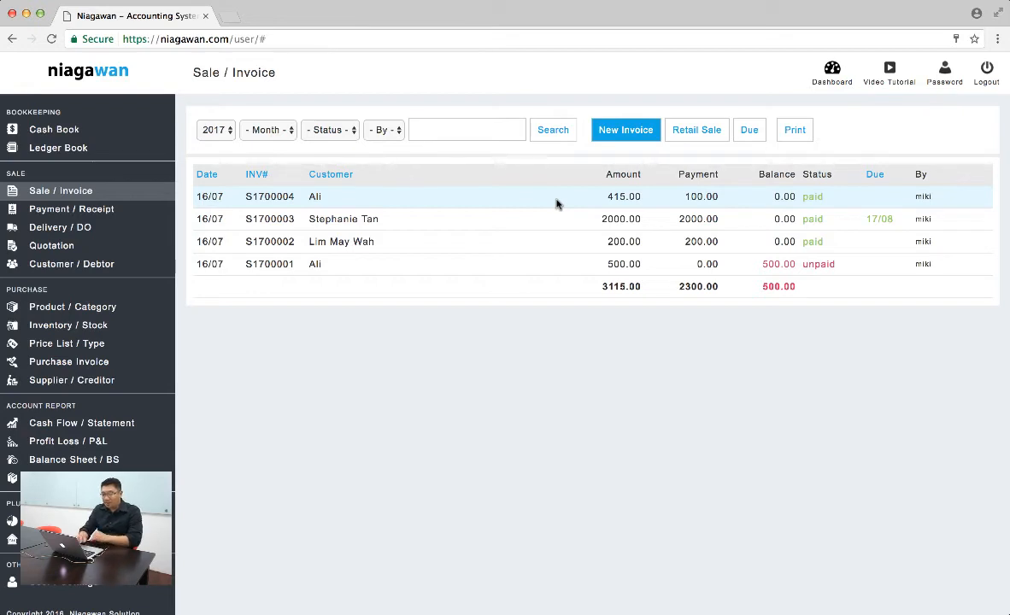
# Check the product costs in the price list and view the 200.00 paid invoice for the handbag and summer top
pyautogui.click(81, 343)
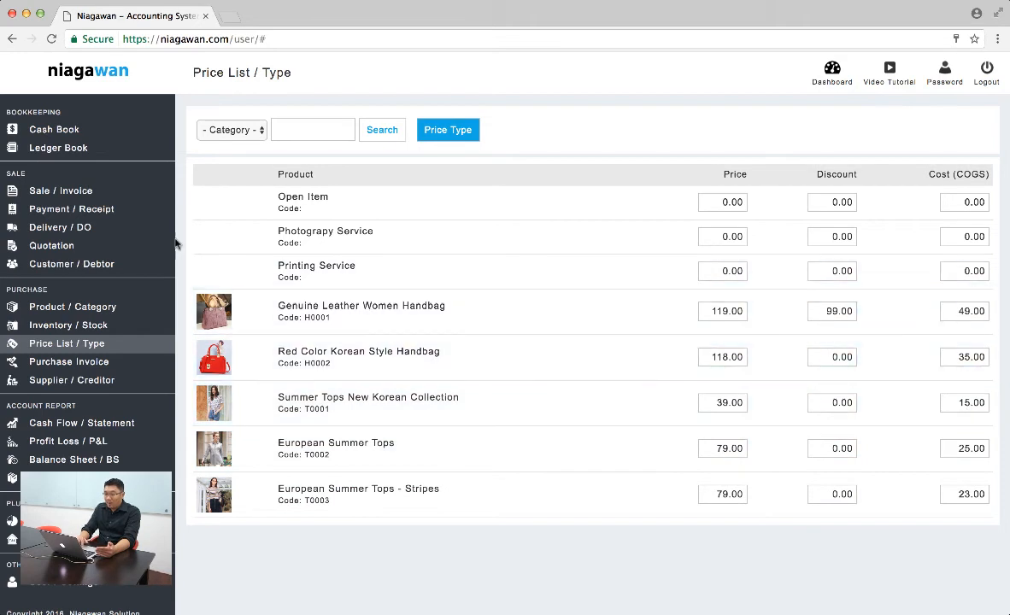
pyautogui.click(75, 194)
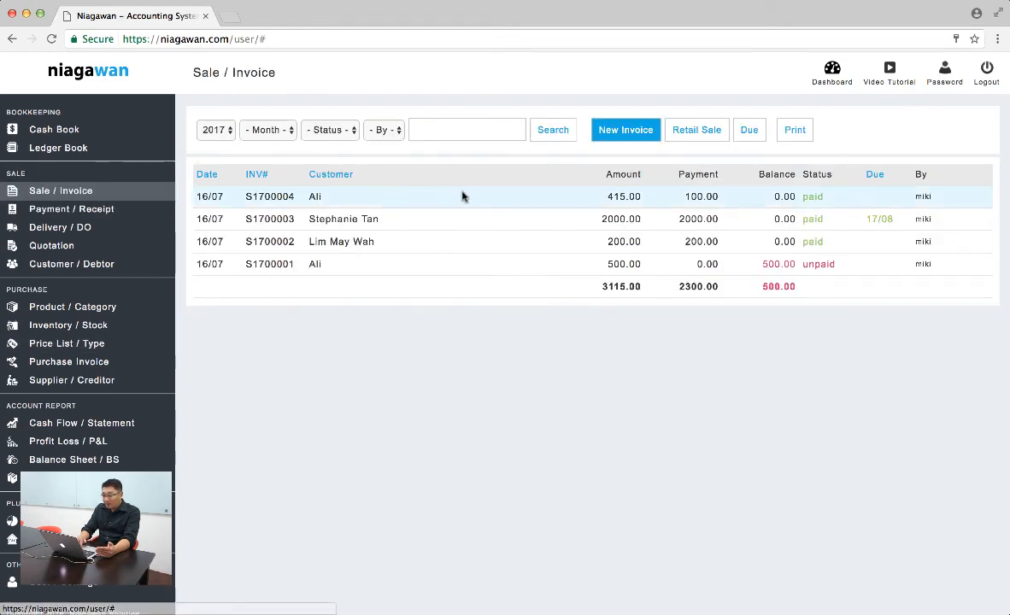
pyautogui.click(677, 246)
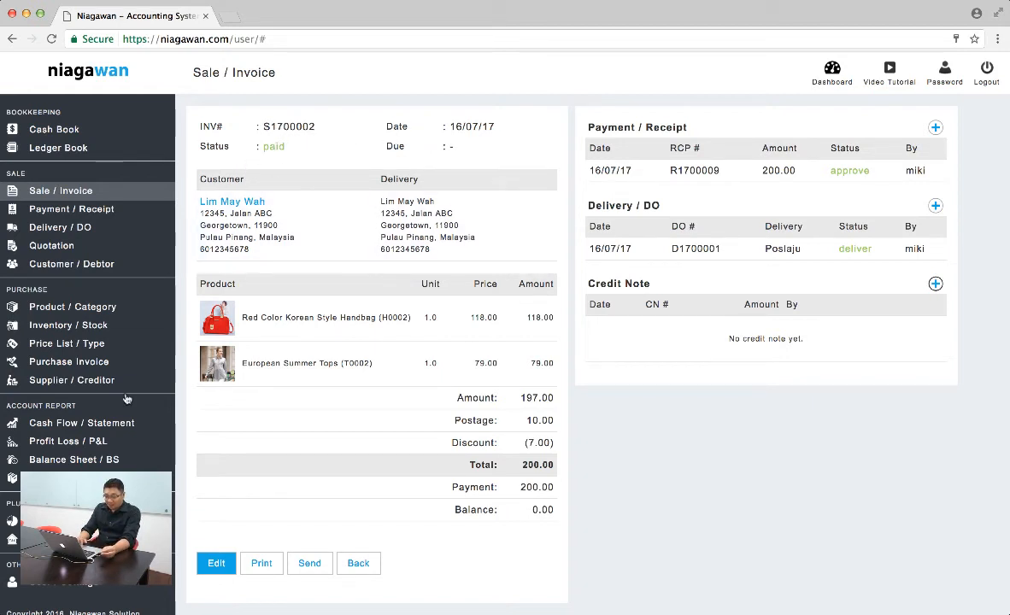
# Examine the Profit Loss report and the Stock Purchase / Inventory account in the ledger book
pyautogui.click(94, 445)
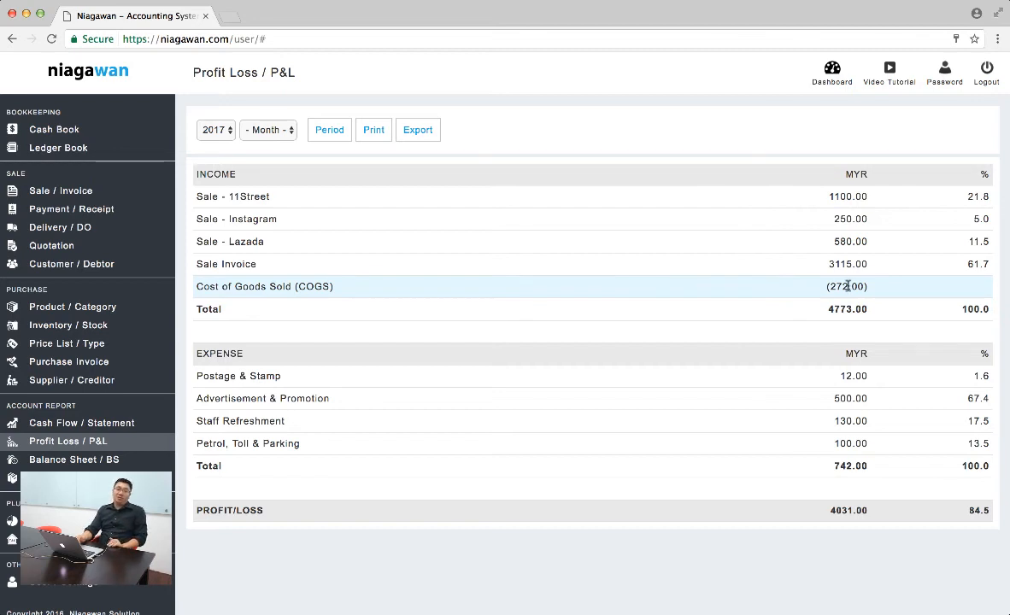
pyautogui.click(69, 149)
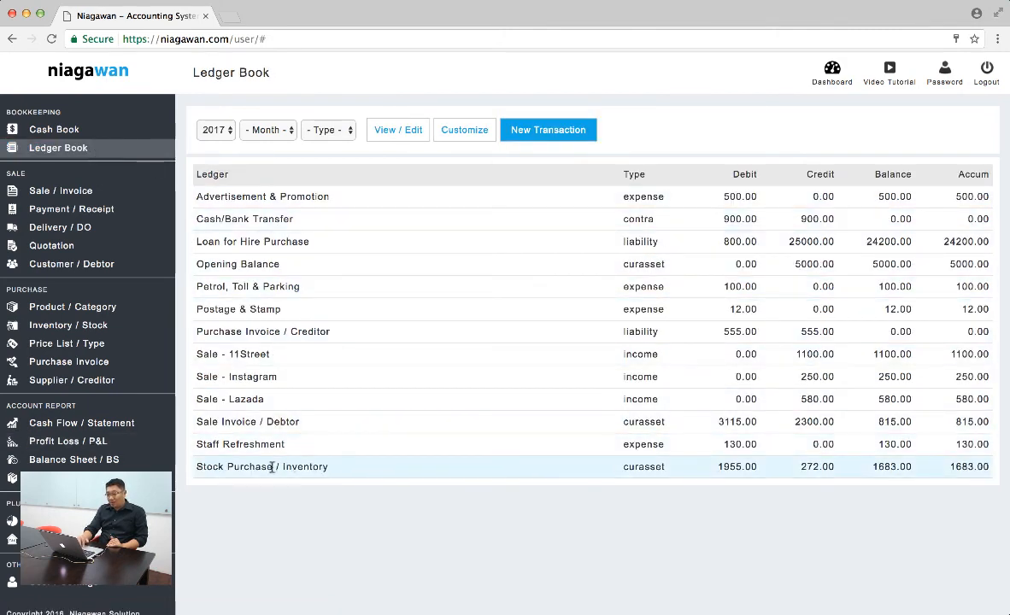
pyautogui.click(415, 467)
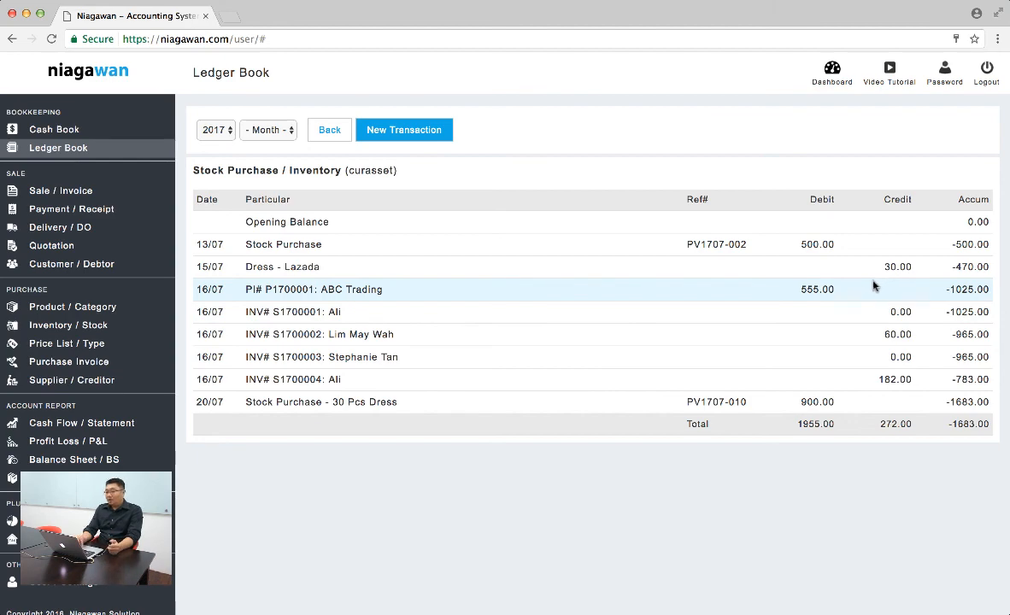
pyautogui.click(25, 129)
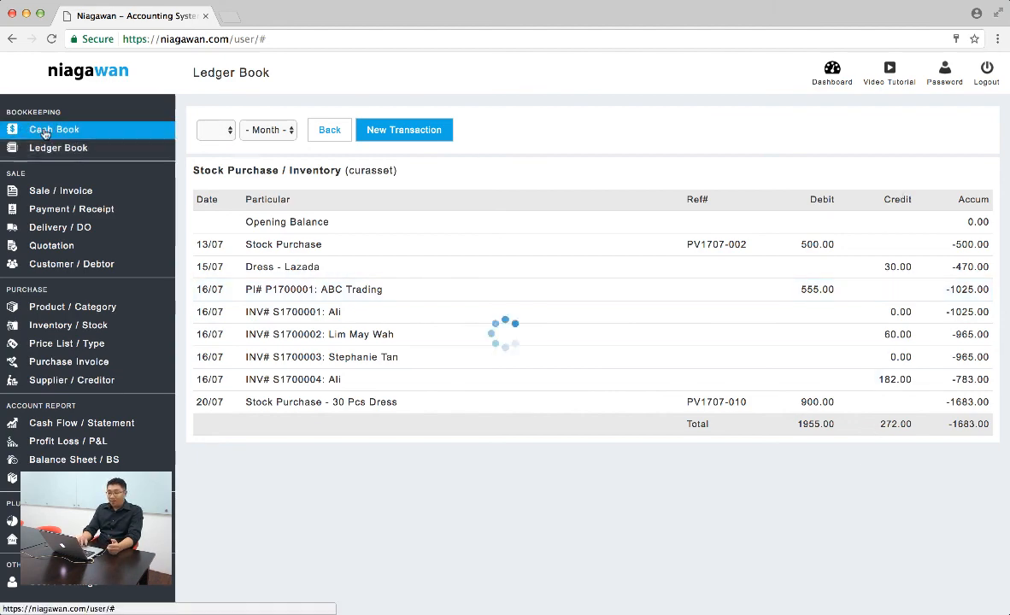
# Create and save a retail sale of one European Summer Tops (T0002) with Cash payment and Self Pickup delivery, and open its invoice
pyautogui.click(60, 190)
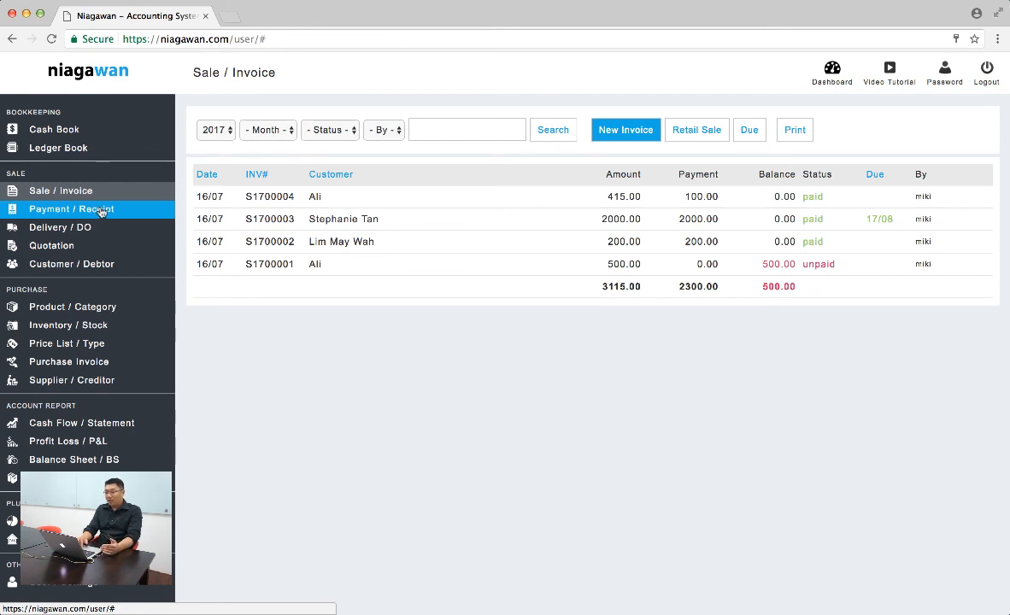
pyautogui.click(697, 130)
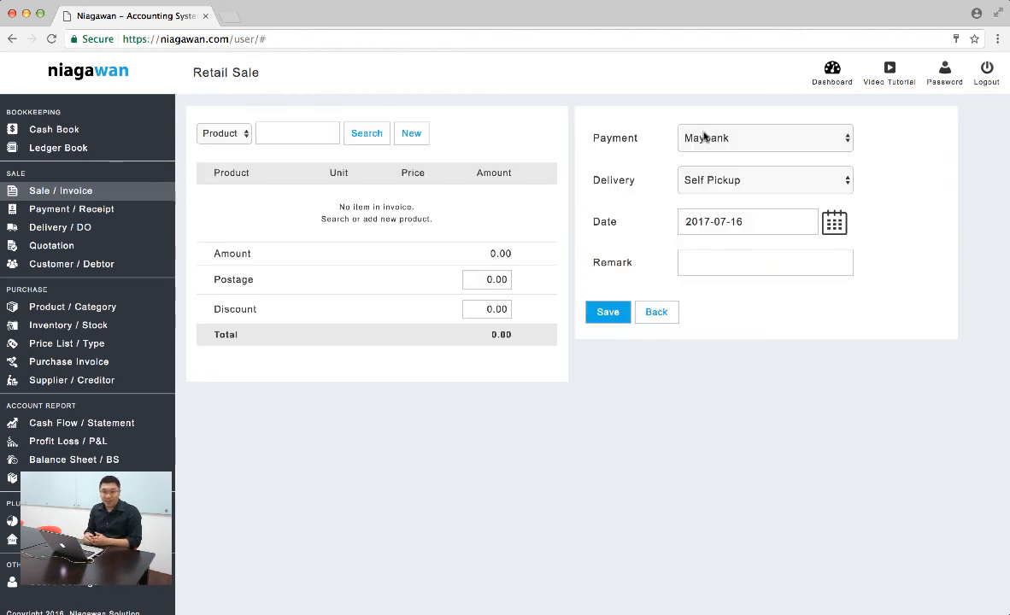
pyautogui.click(368, 138)
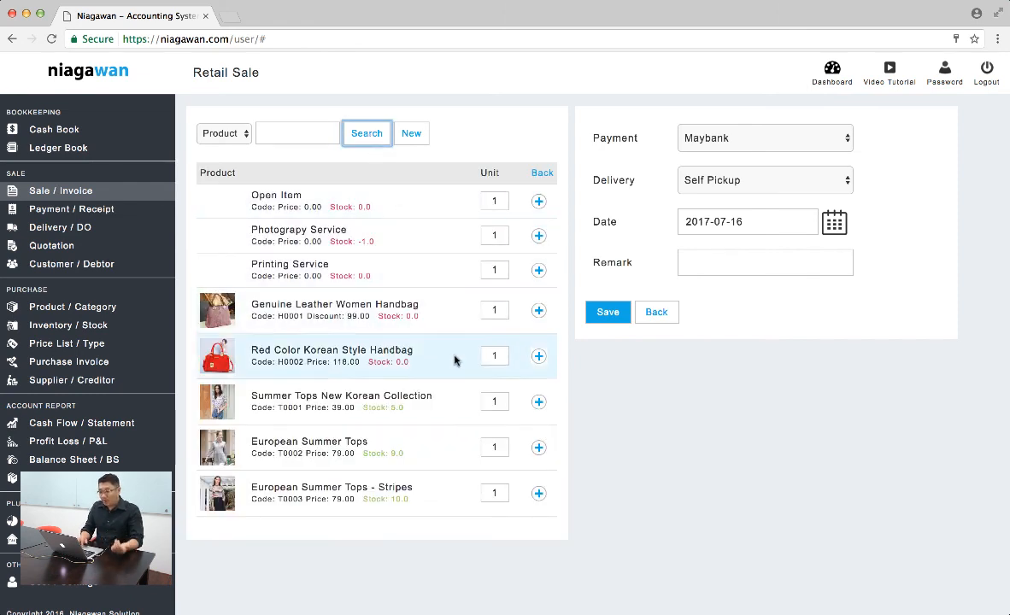
pyautogui.click(539, 450)
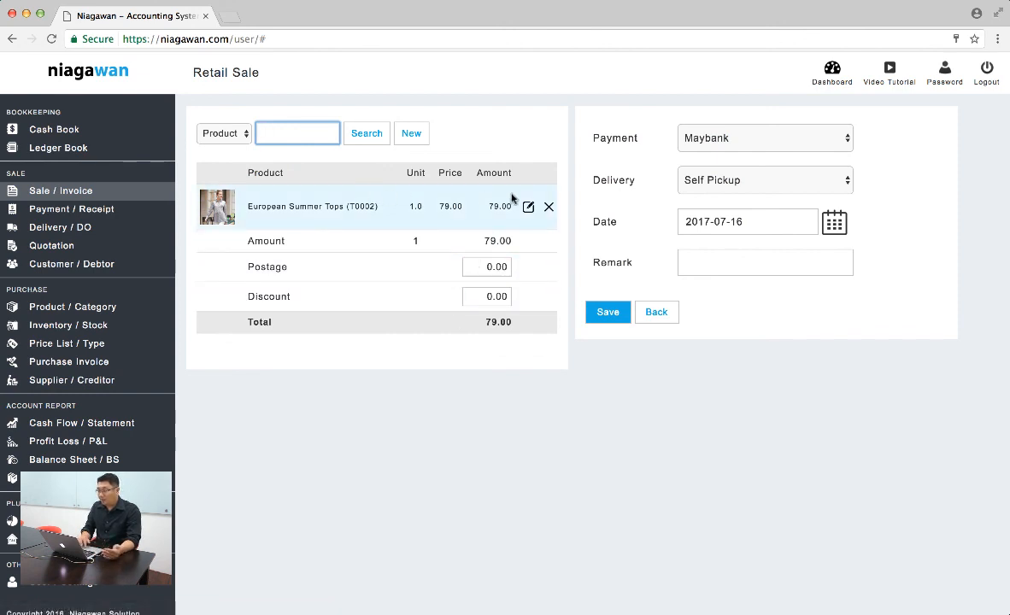
pyautogui.click(746, 138)
pyautogui.click(745, 150)
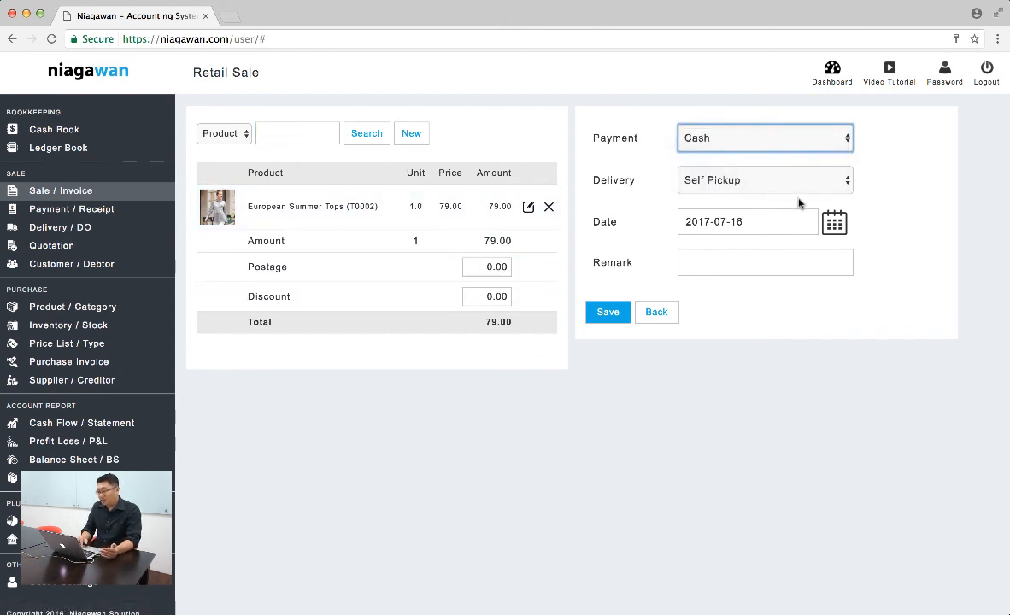
pyautogui.click(608, 315)
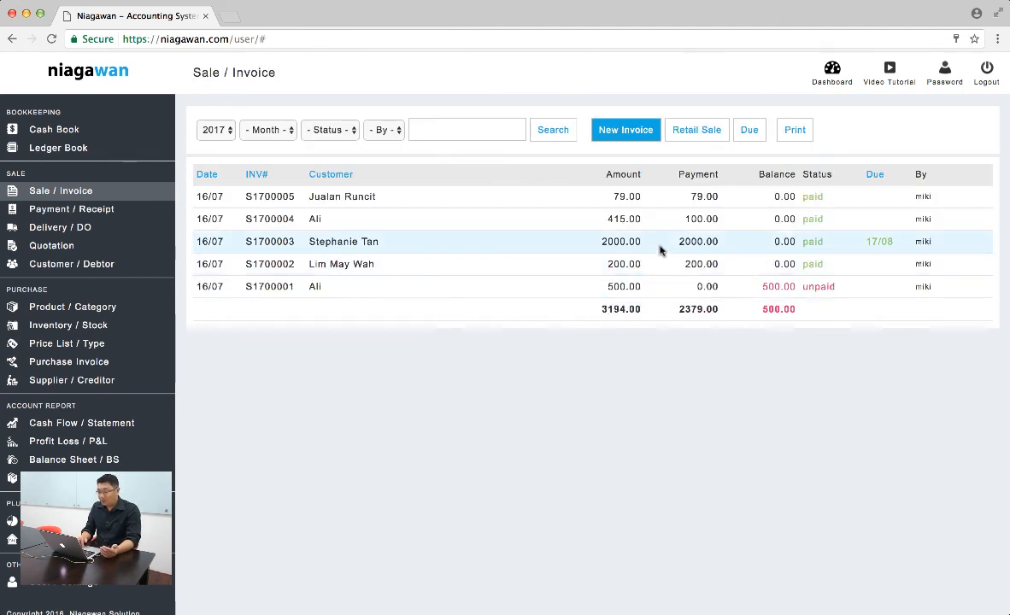
pyautogui.click(698, 194)
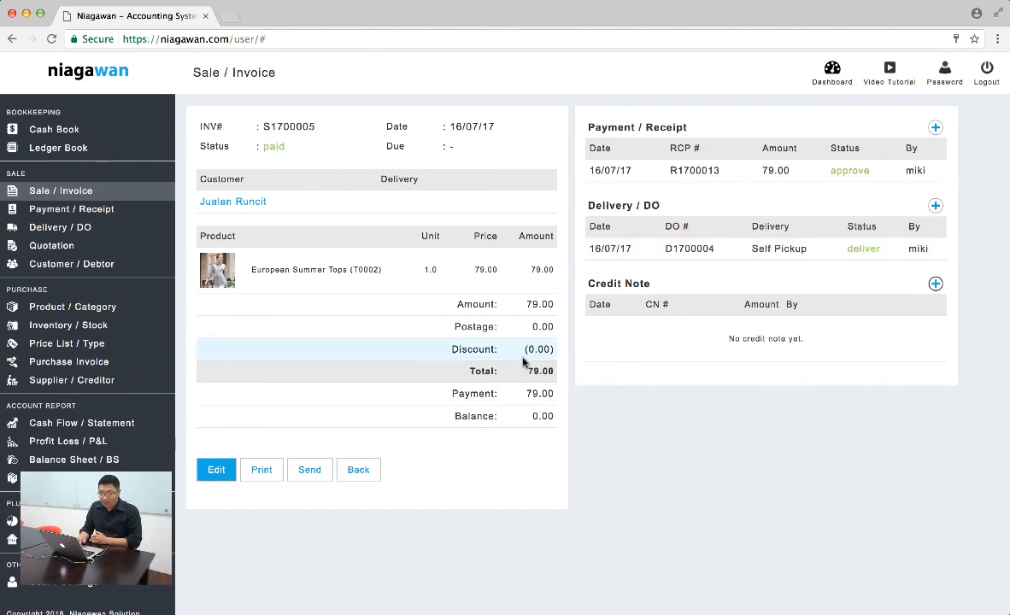
# In the delivery method settings, disable Poslaju and Self Pickup and enable None, and return to the invoice list
pyautogui.click(94, 585)
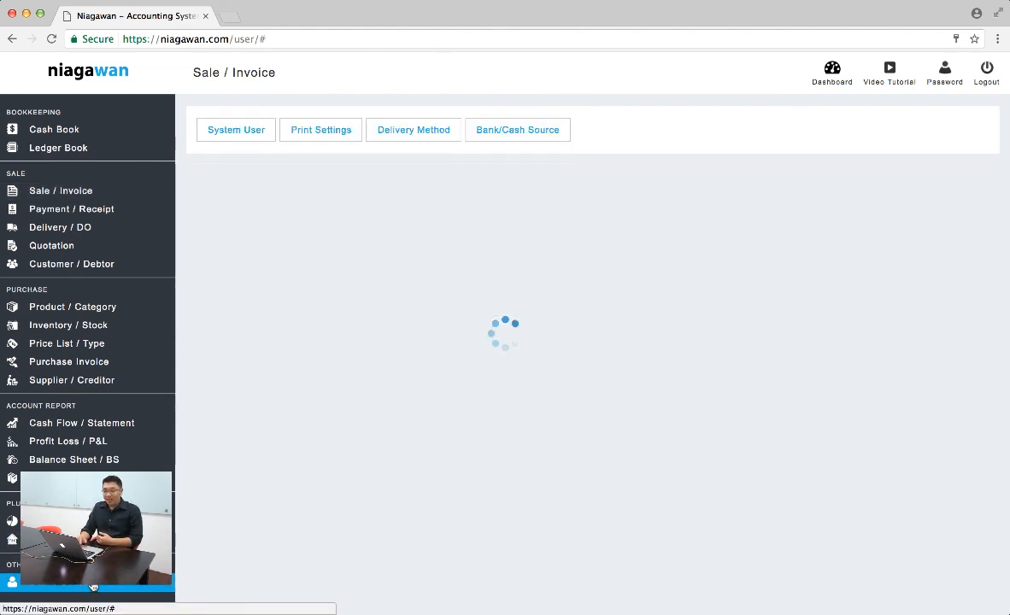
pyautogui.scroll(-1, 264, 501)
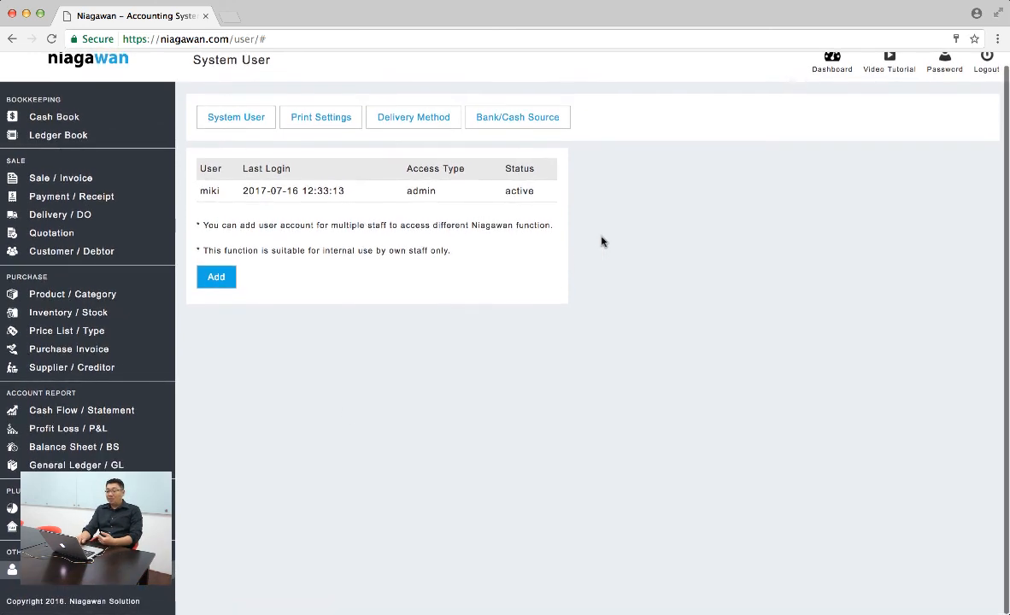
pyautogui.click(423, 122)
pyautogui.scroll(-1, 594, 372)
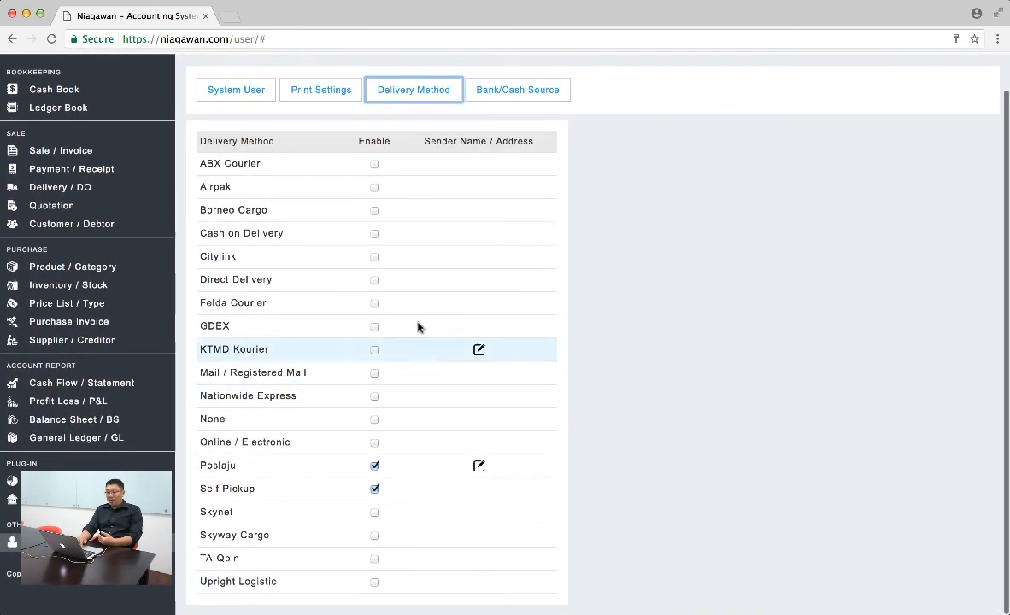
pyautogui.scroll(-1, 381, 215)
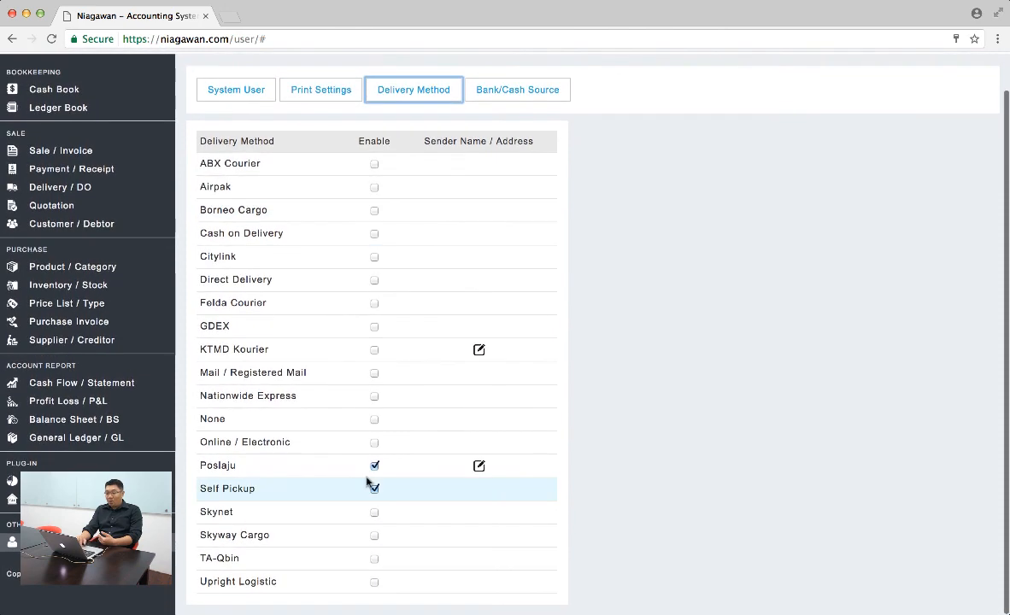
pyautogui.click(374, 458)
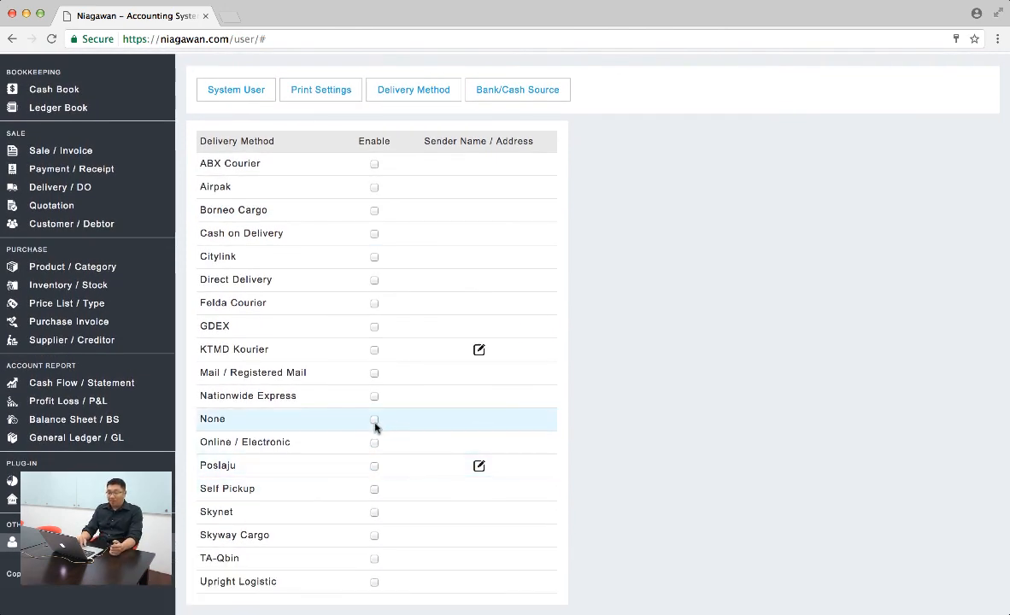
pyautogui.click(374, 420)
pyautogui.click(61, 151)
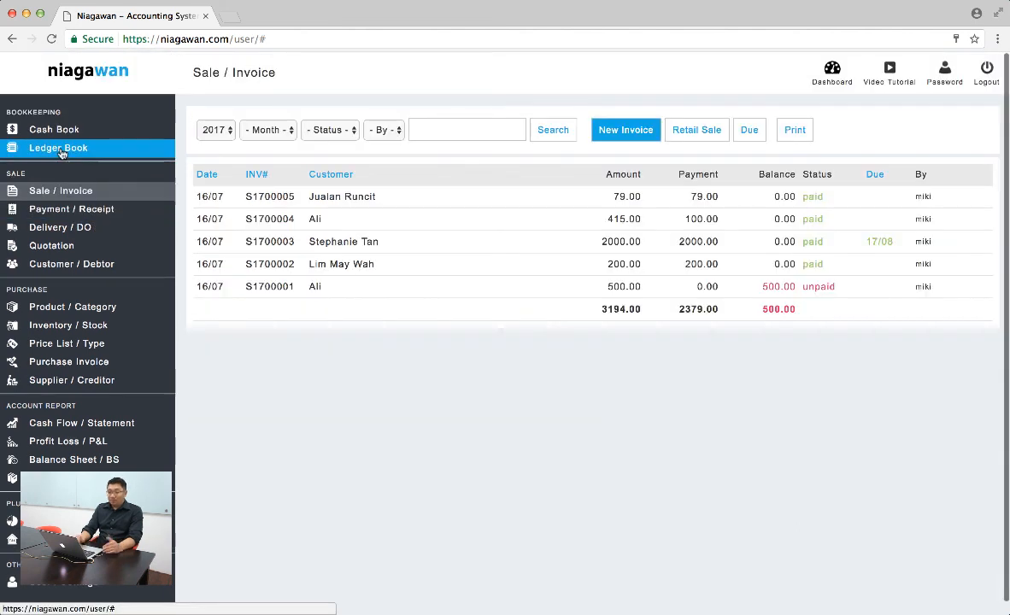